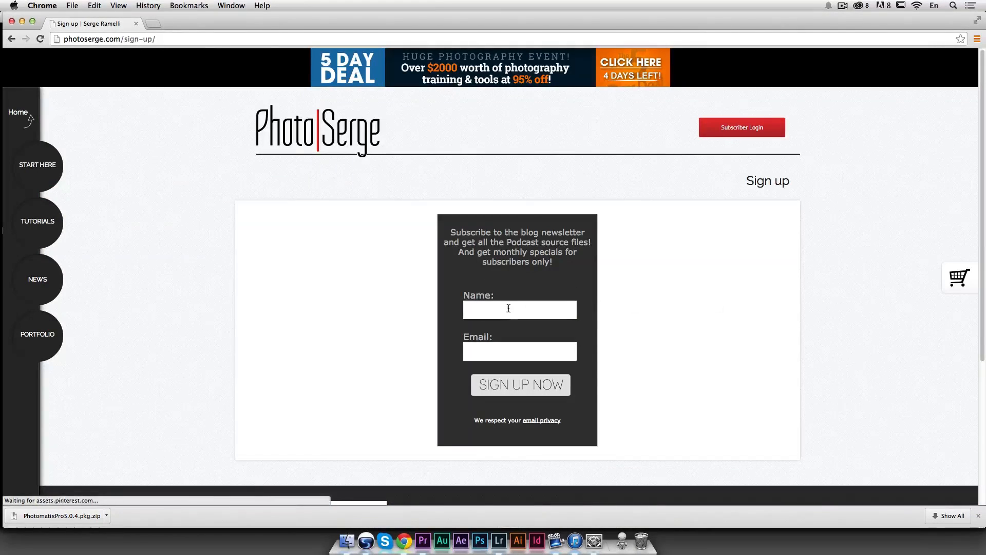
click(508, 309)
click(510, 352)
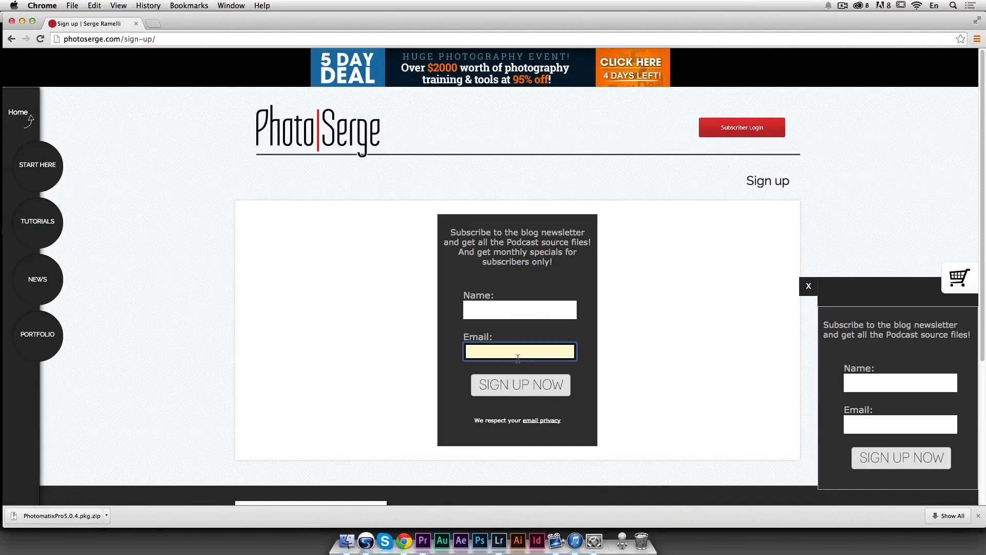
Step: Switch to Lightroom and step through the three bracketed photos in the filmstrip
key(super+Tab)
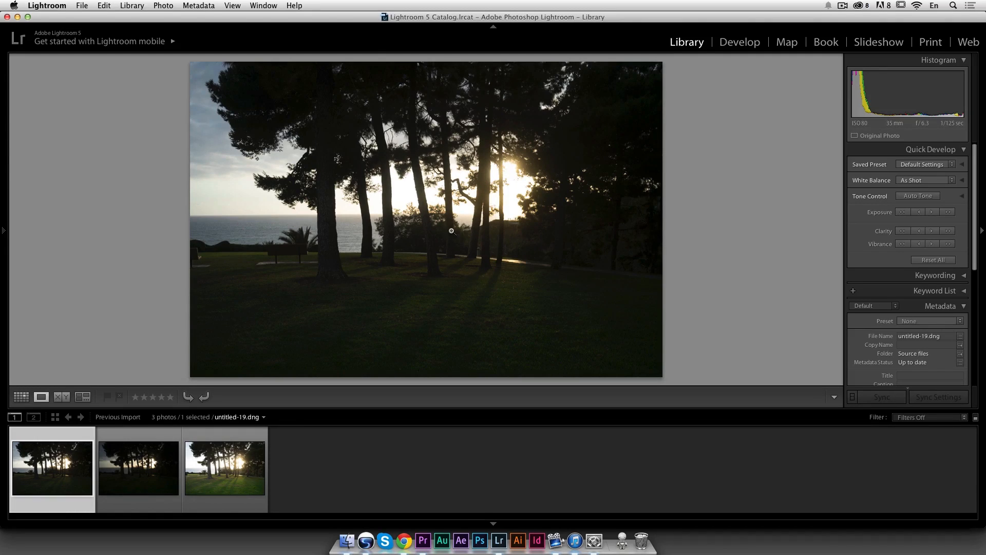
key(Right)
key(Right)
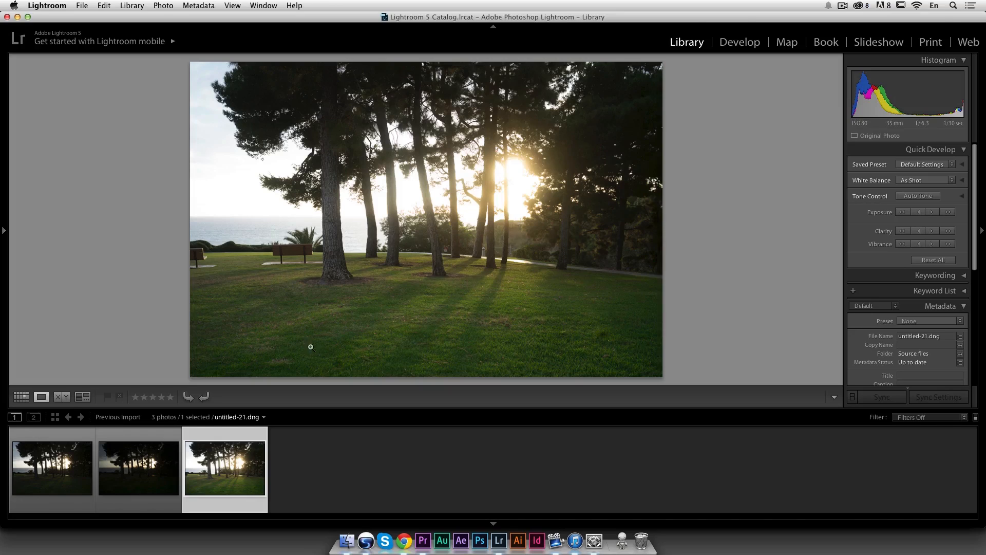
click(57, 468)
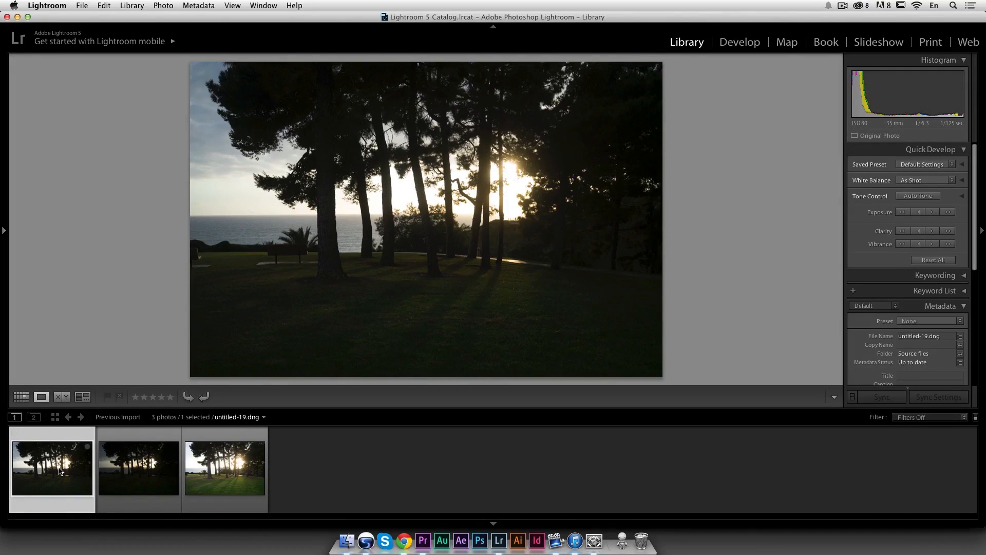
Step: Show the photo info overlay and compare the three exposures' shutter settings, zooming briefly into the brightest one
key(i)
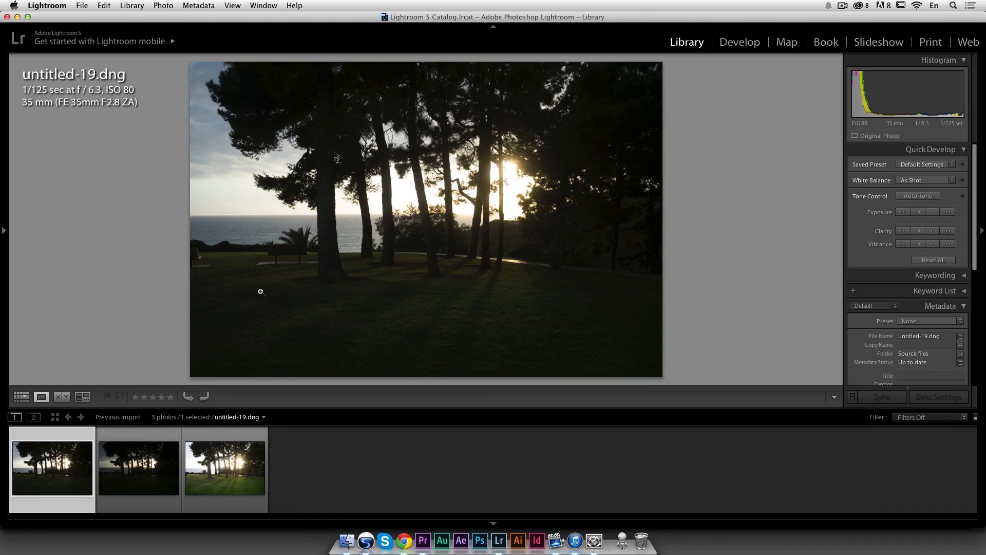
click(143, 470)
key(Right)
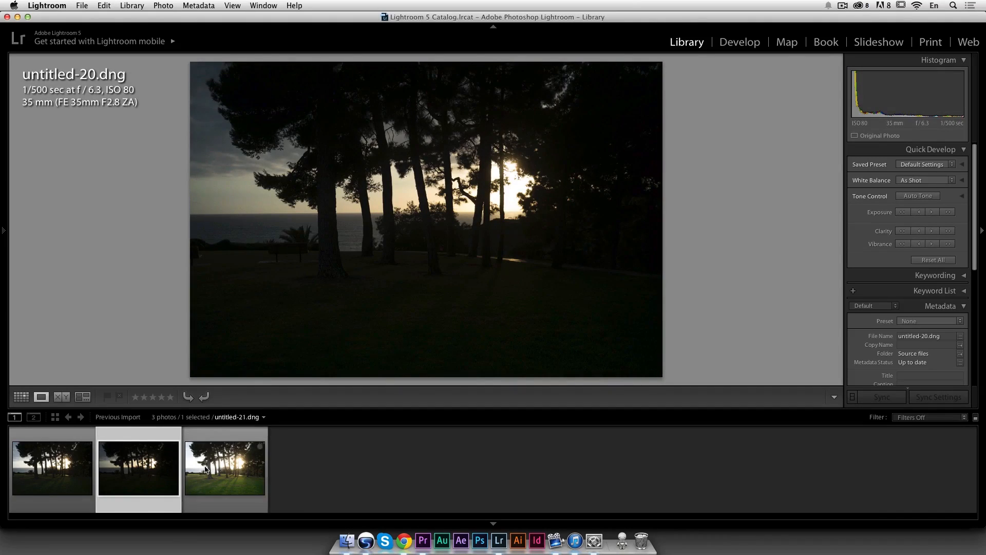
key(Left)
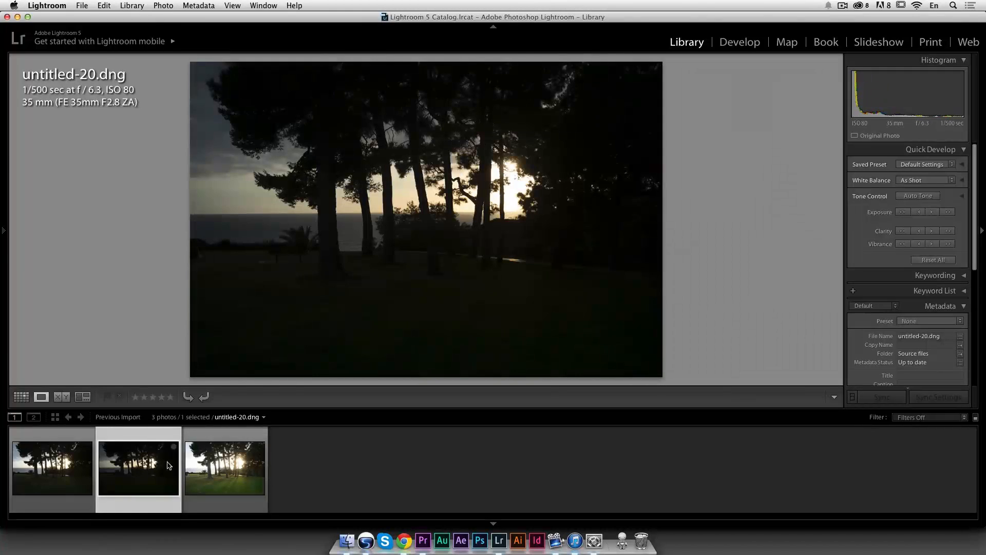
click(221, 458)
key(Left)
key(Left)
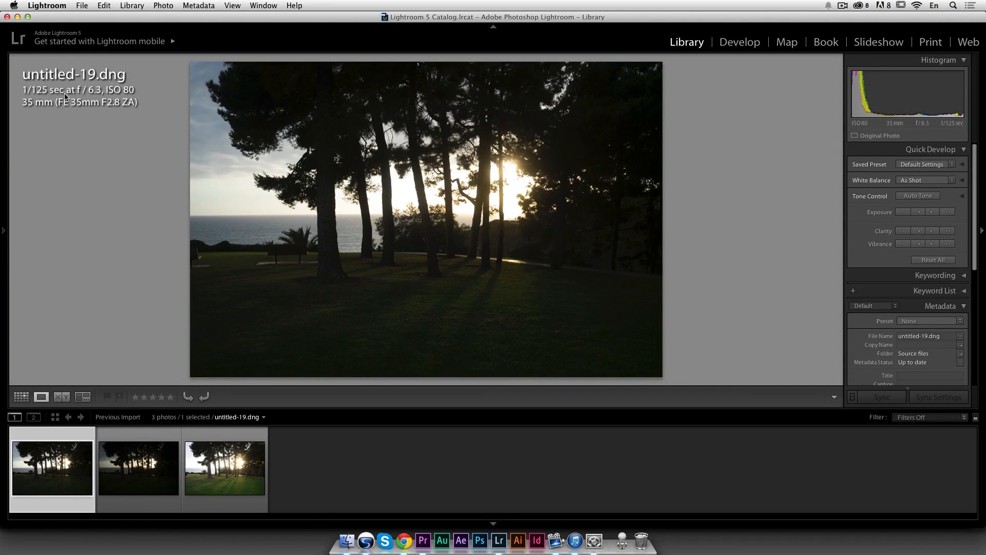
key(Right)
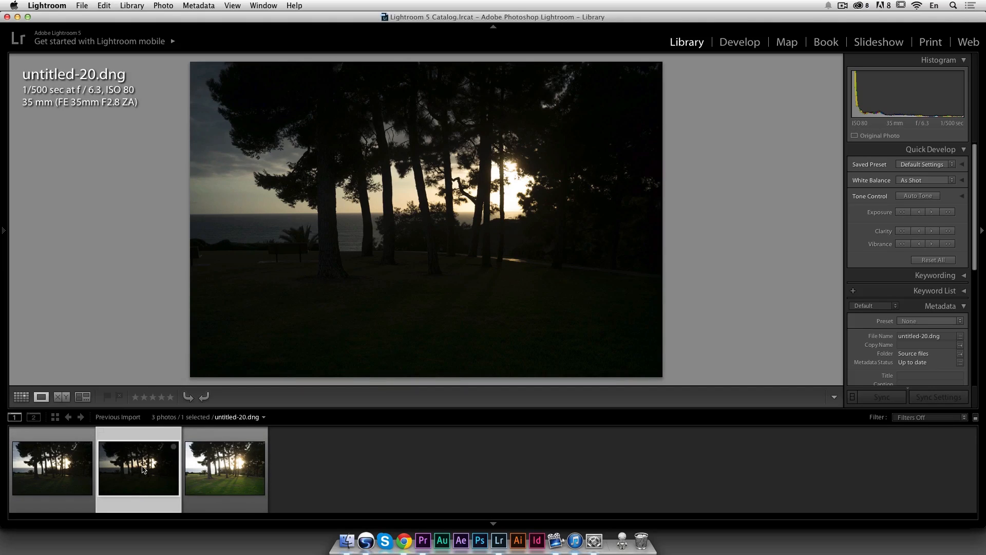
click(32, 466)
click(139, 469)
click(224, 471)
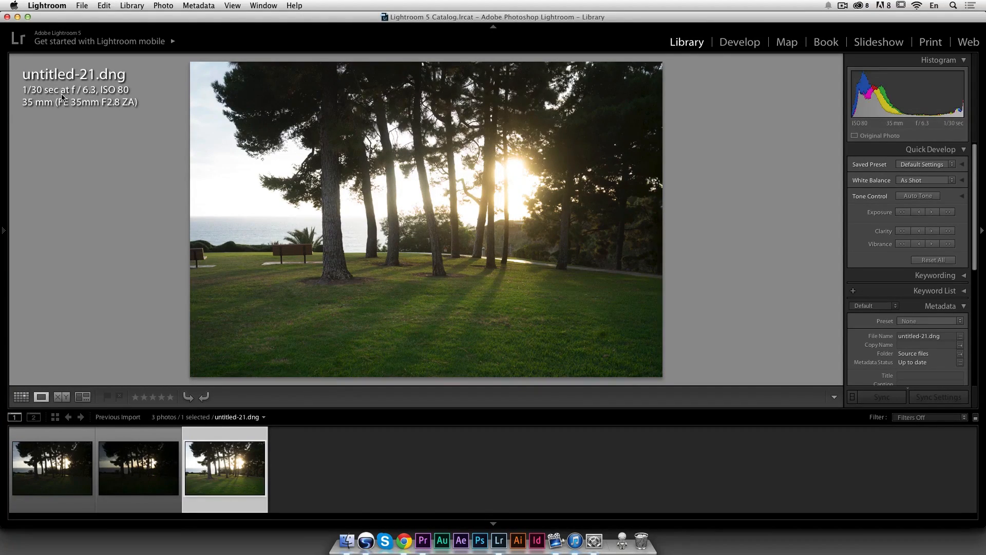
click(342, 156)
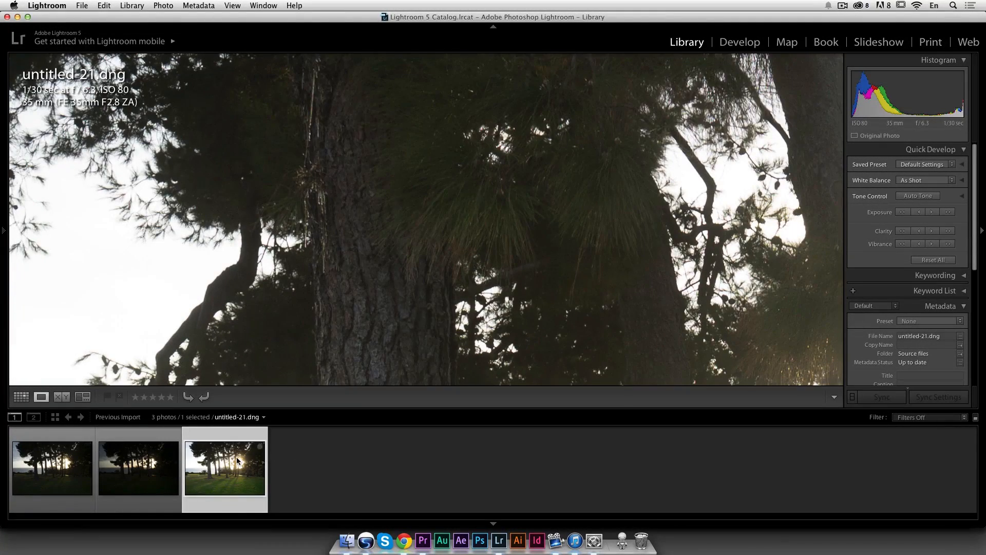
click(340, 329)
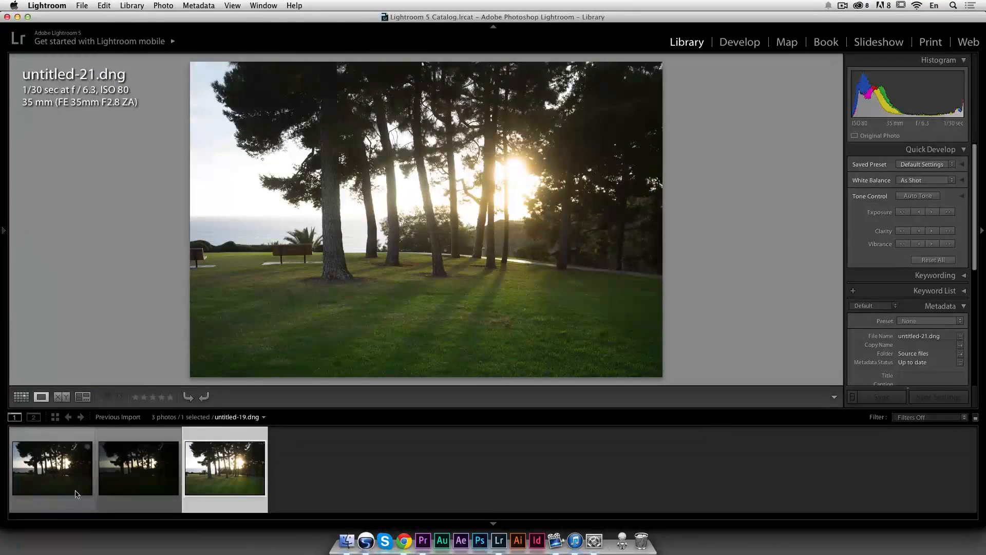
Step: Open the first photo, untitled-19, in Develop and set Shadows to +49 and Highlights to −37
click(65, 462)
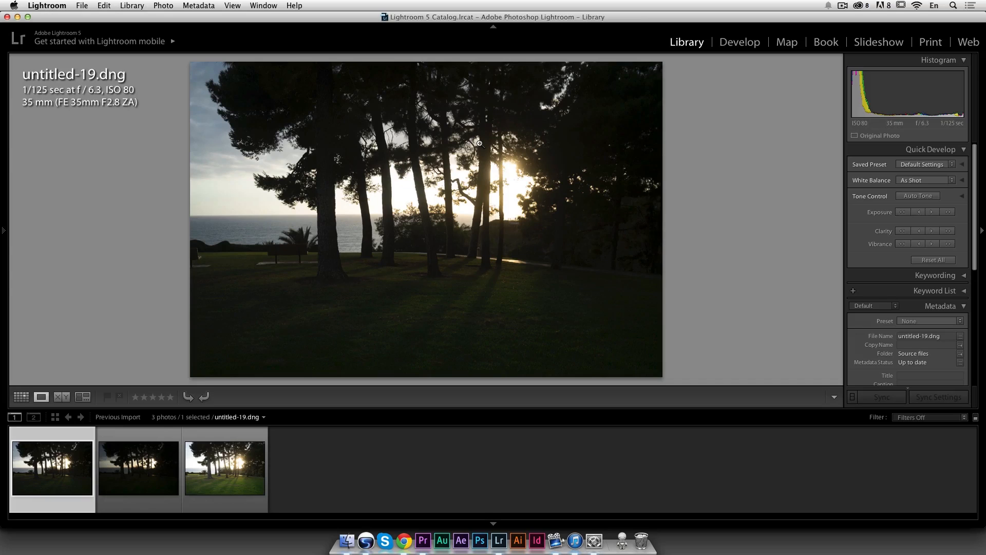
click(748, 46)
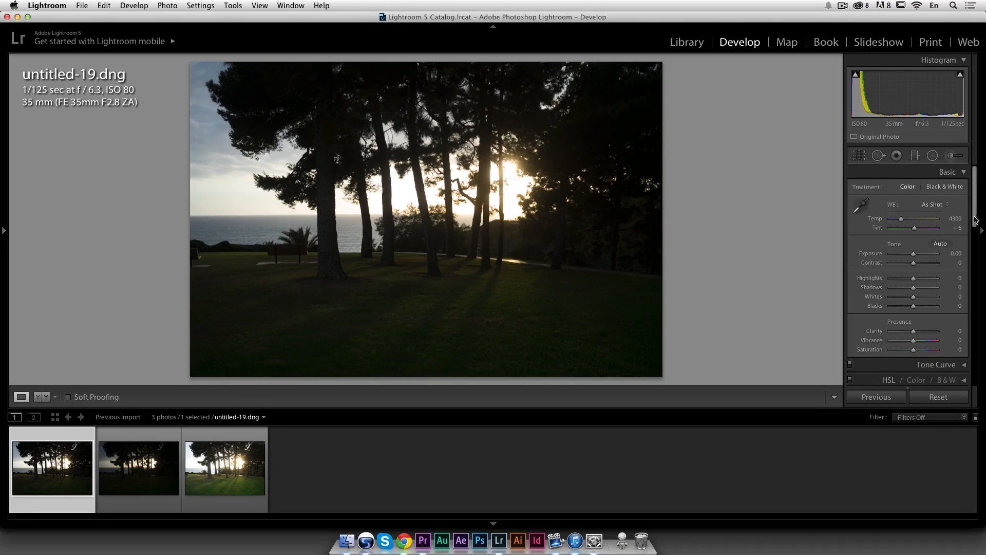
drag(913, 288, 925, 289)
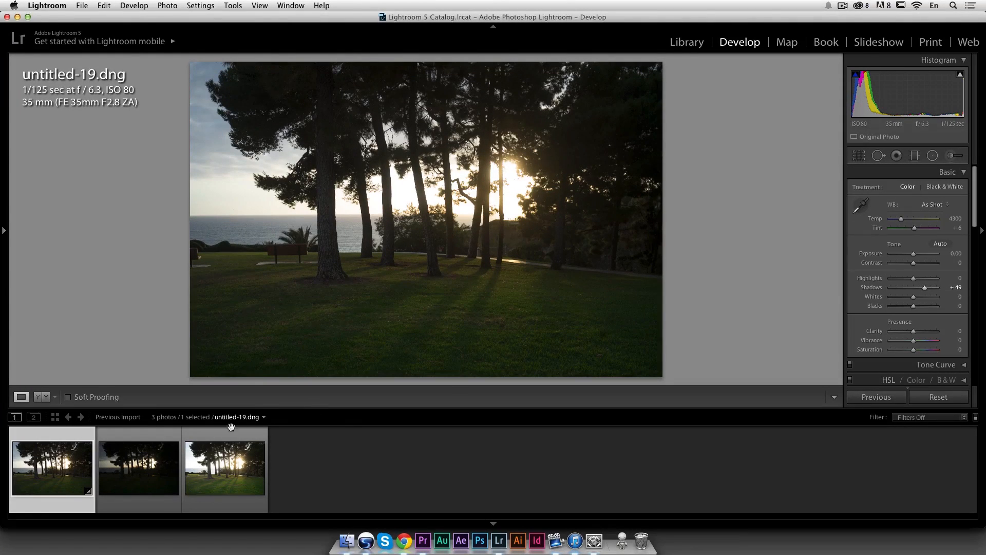
drag(914, 278, 905, 278)
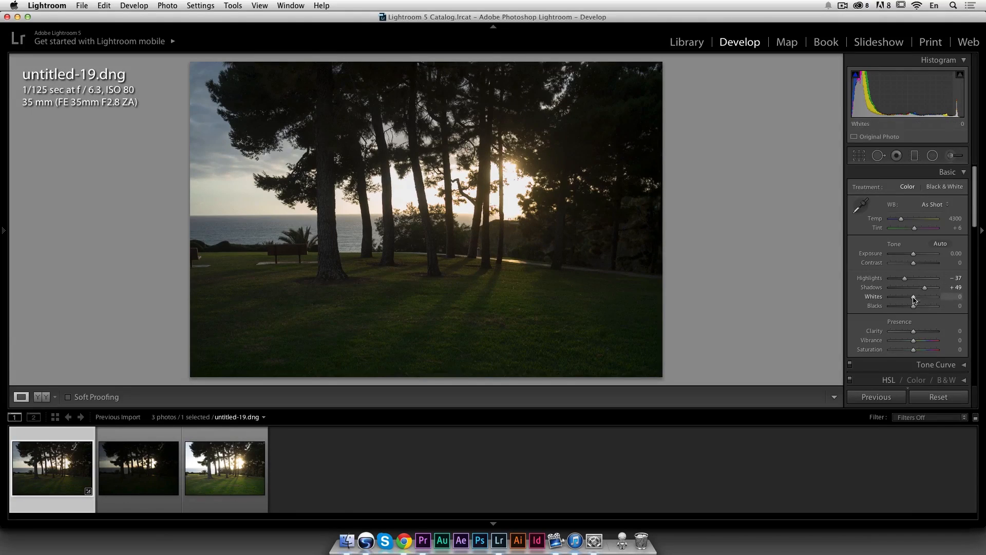
Step: Enable lens profile corrections and chromatic aberration removal for the photo
drag(977, 227, 975, 334)
click(896, 298)
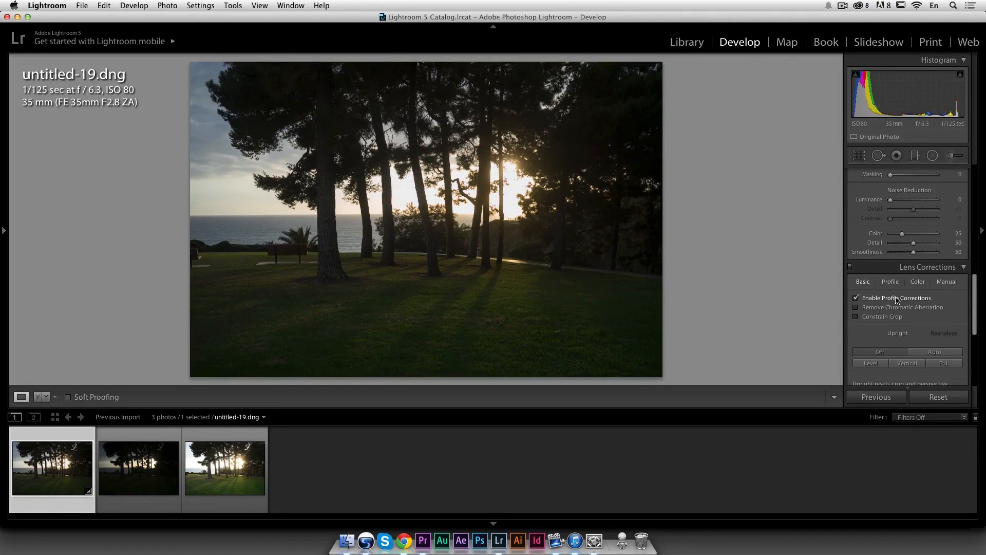
click(902, 308)
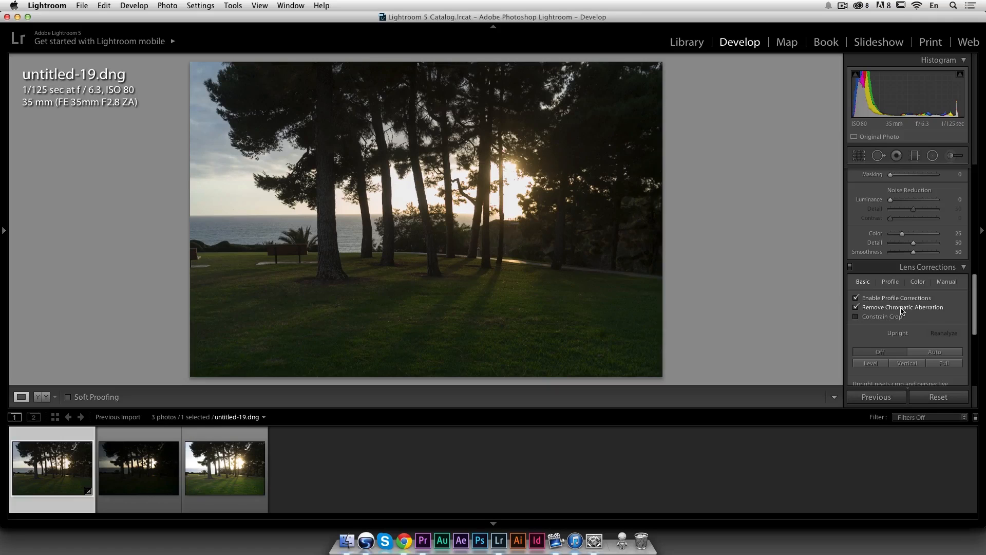
drag(977, 328, 969, 174)
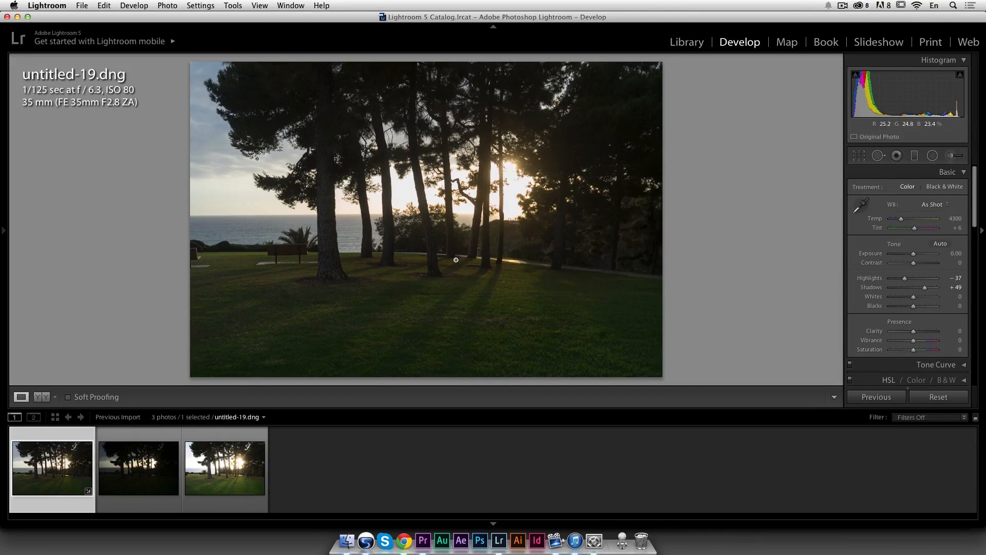
Step: Try the Tungsten and Shade white balance presets and raise Tint to +60
click(945, 208)
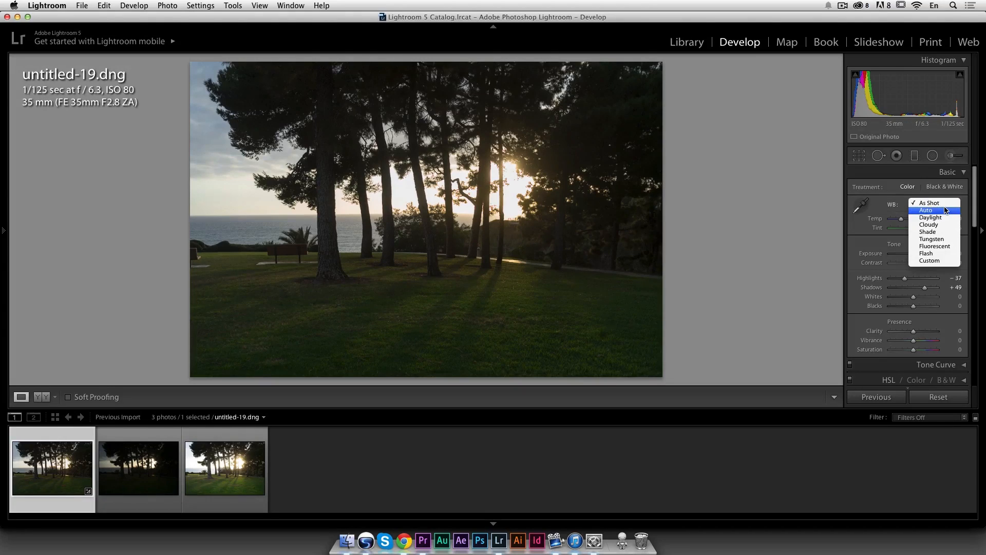
click(948, 238)
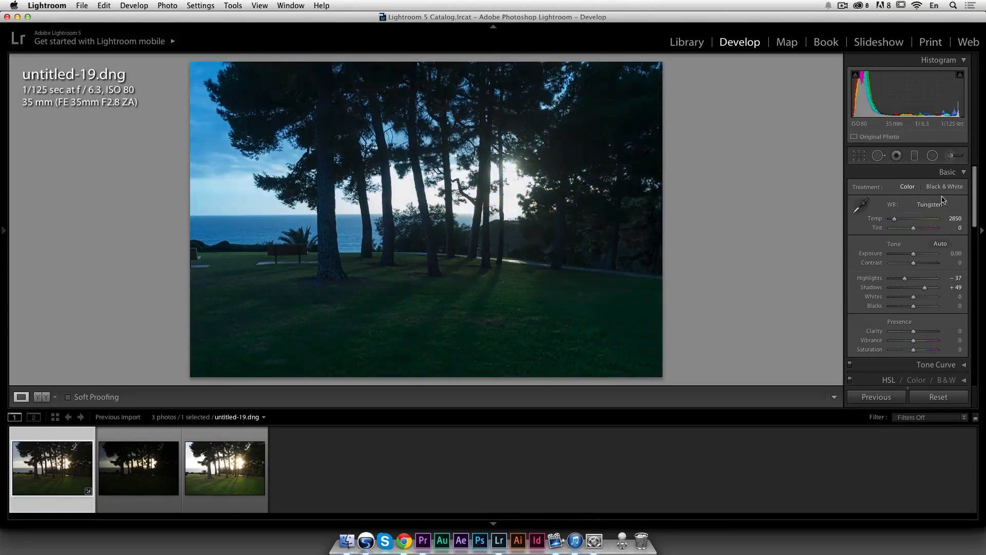
click(942, 204)
click(936, 196)
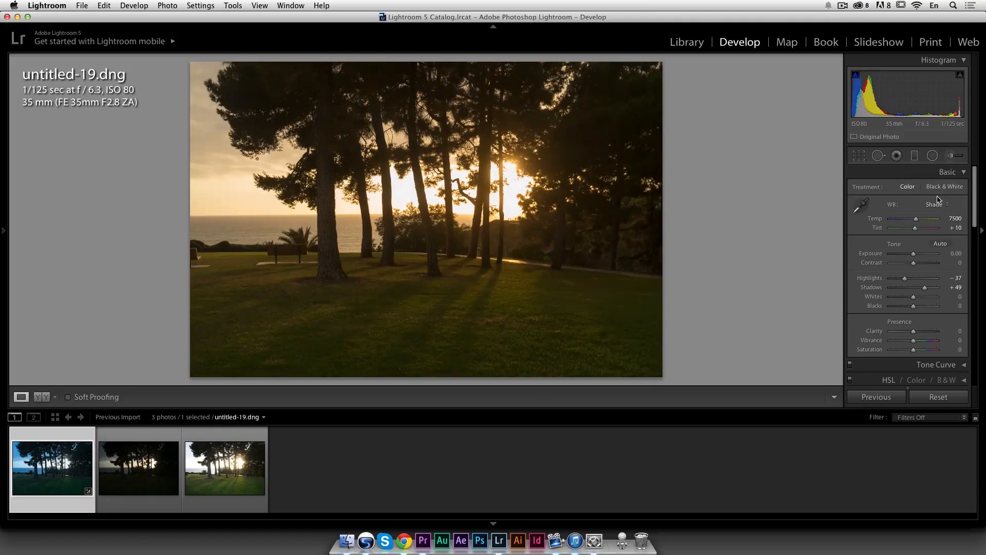
drag(915, 228, 923, 232)
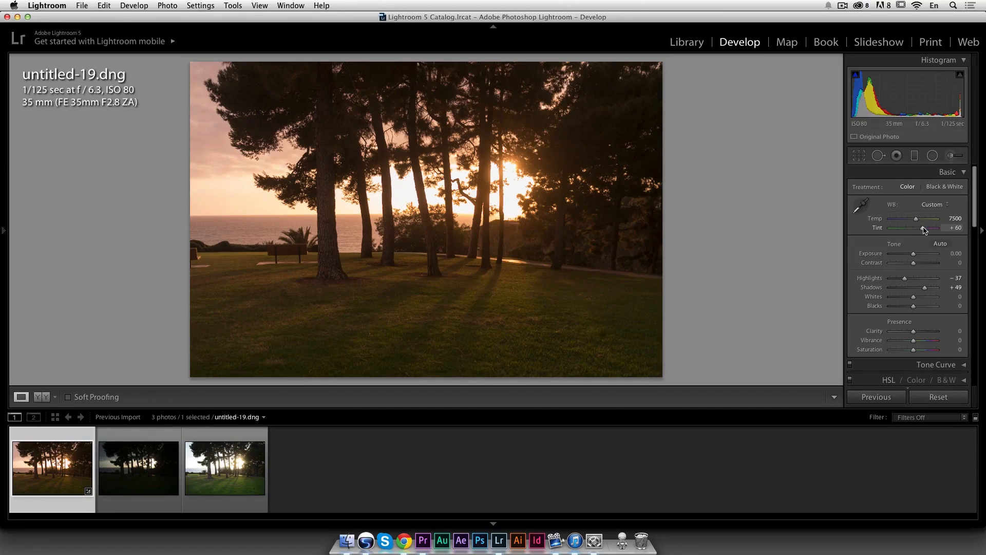
Step: Reapply the Shade white balance preset and set Tint to +45
click(934, 204)
click(936, 160)
click(934, 204)
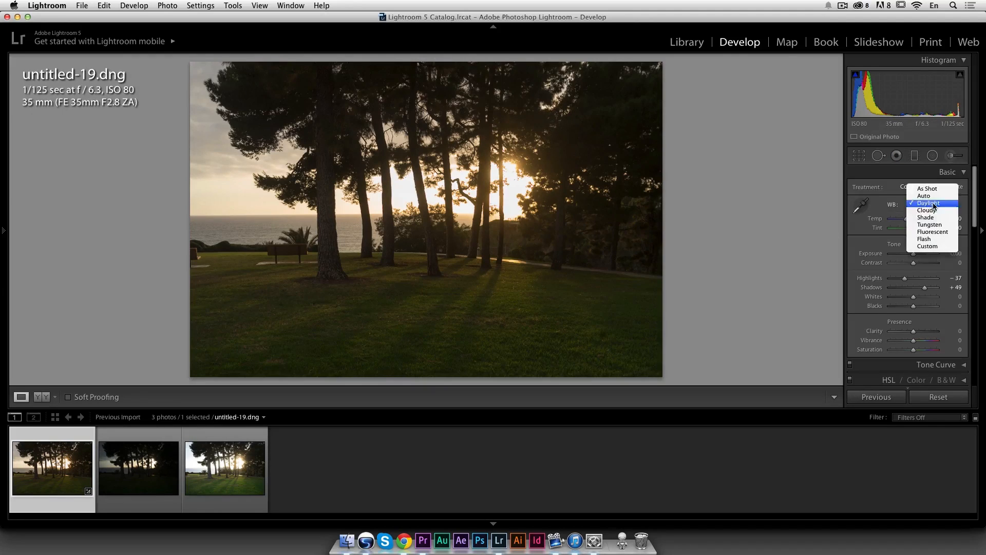
click(933, 220)
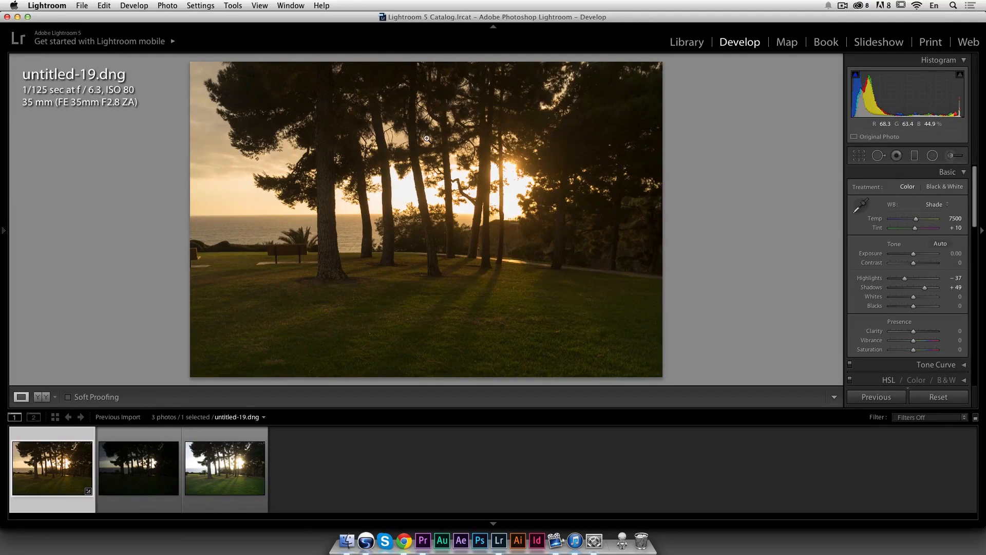
drag(914, 228, 920, 232)
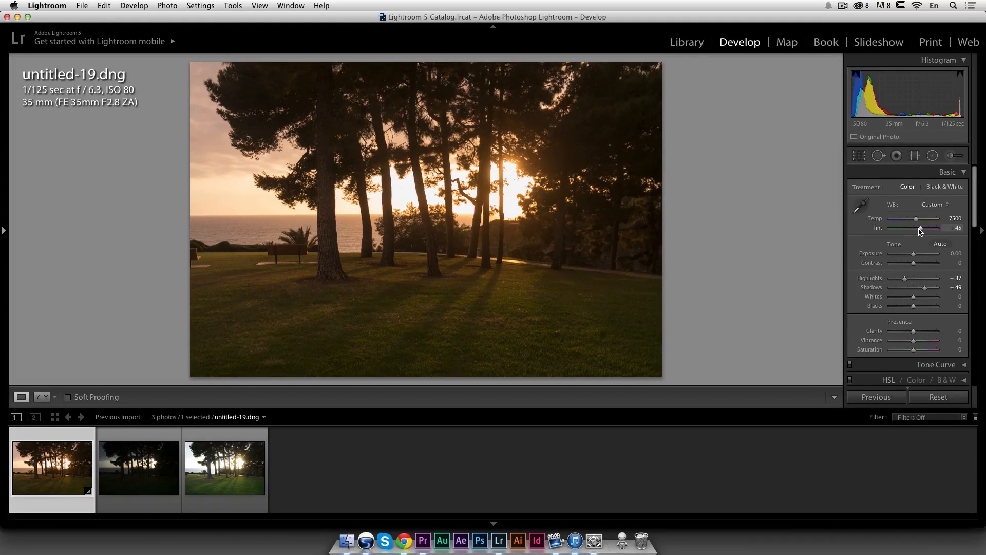
Step: Compare Auto and Daylight white balance, tweak Temp and Tint by hand, and settle on the Daylight preset
click(933, 205)
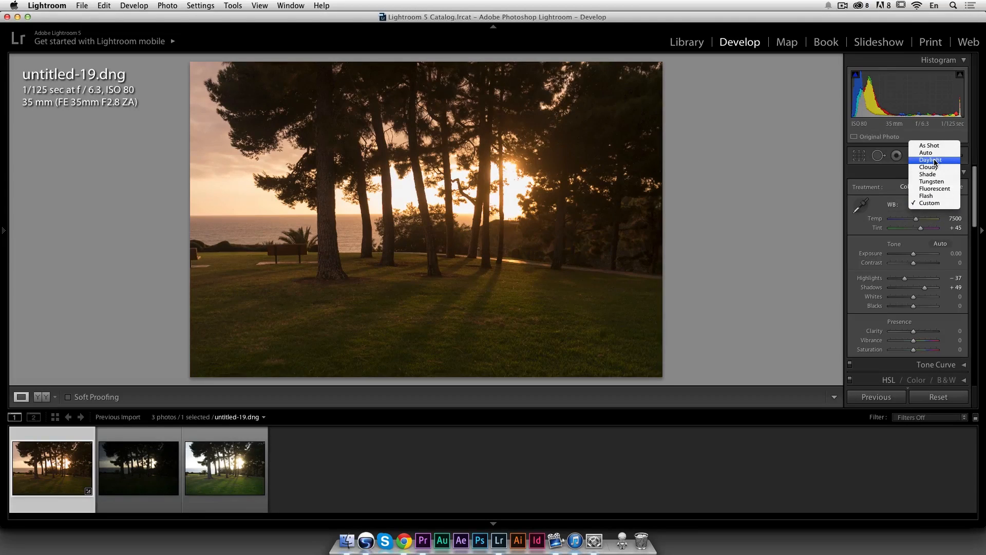
click(935, 153)
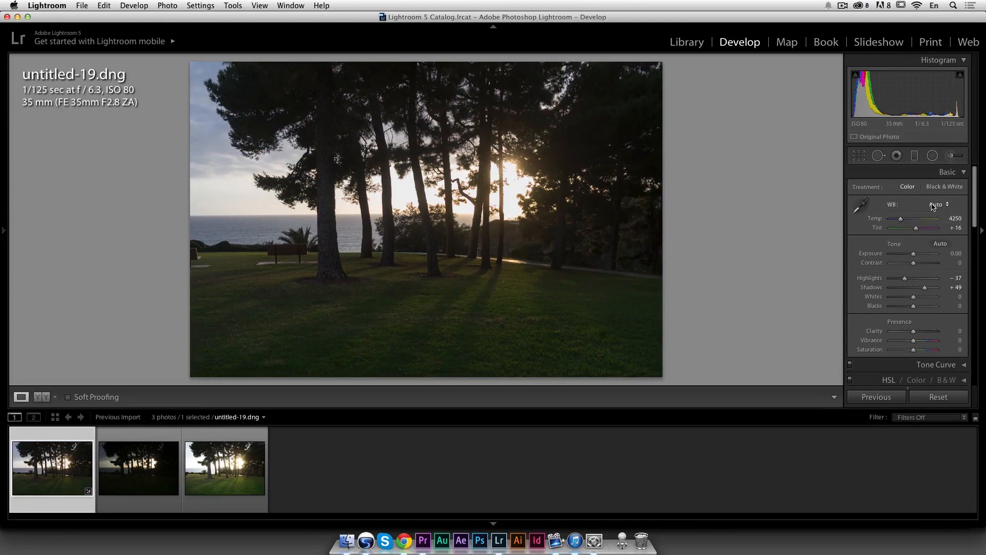
click(933, 205)
click(936, 212)
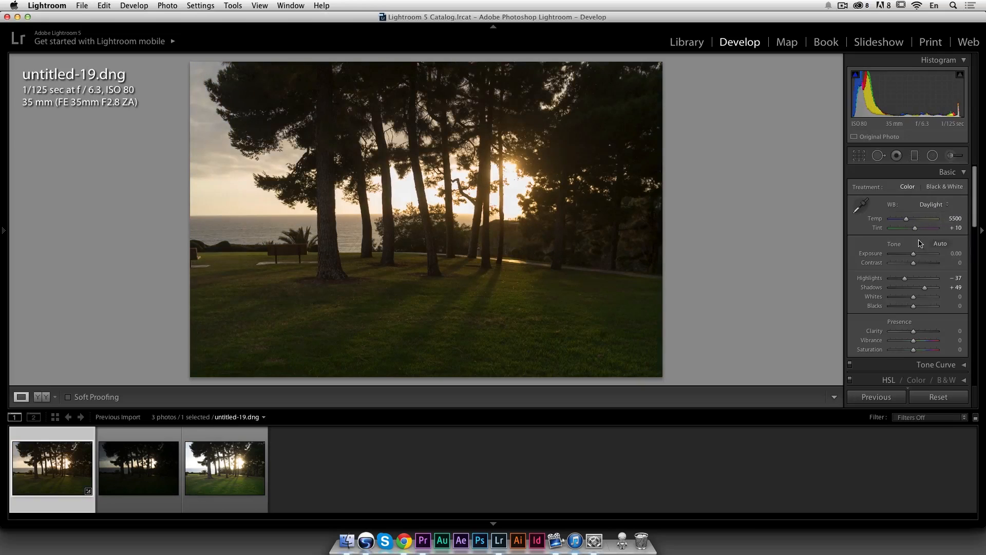
drag(916, 231, 913, 230)
drag(905, 218, 918, 232)
click(932, 204)
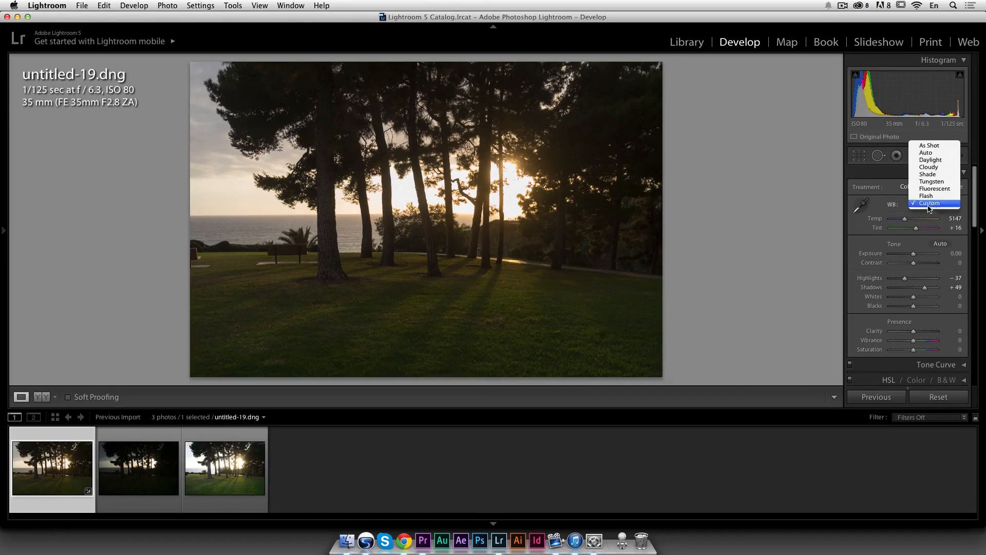
click(940, 159)
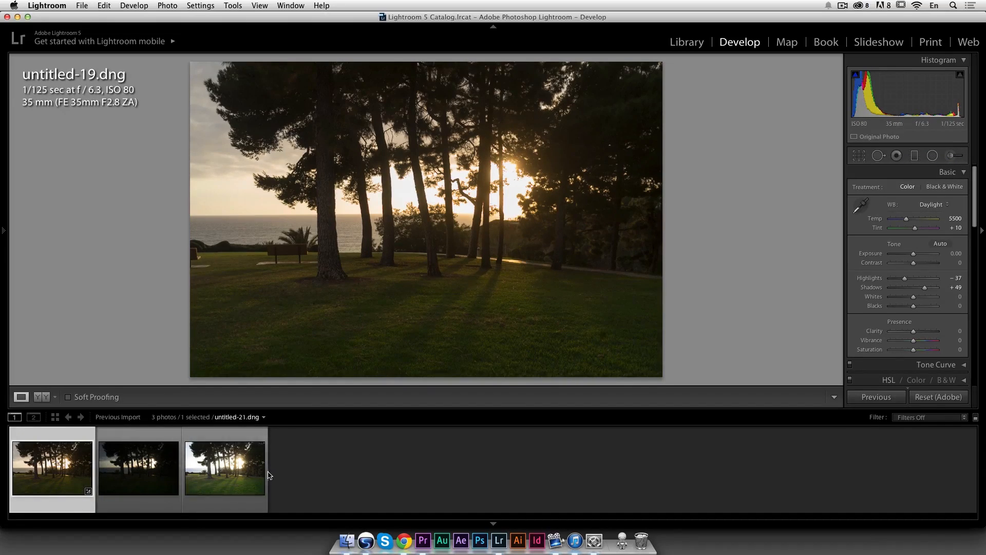
Step: Select all three photos and synchronize every develop setting across them
key(super+a)
click(881, 397)
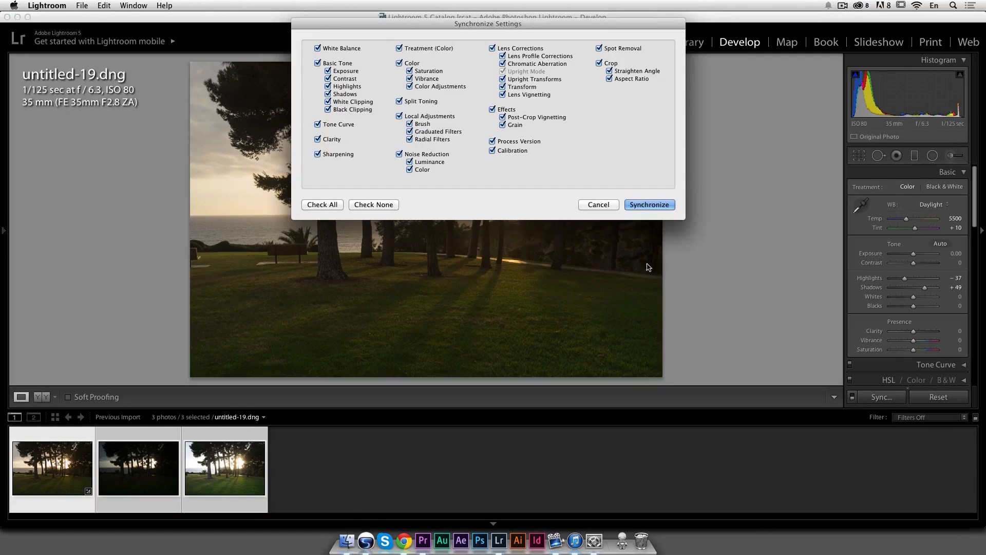
click(649, 204)
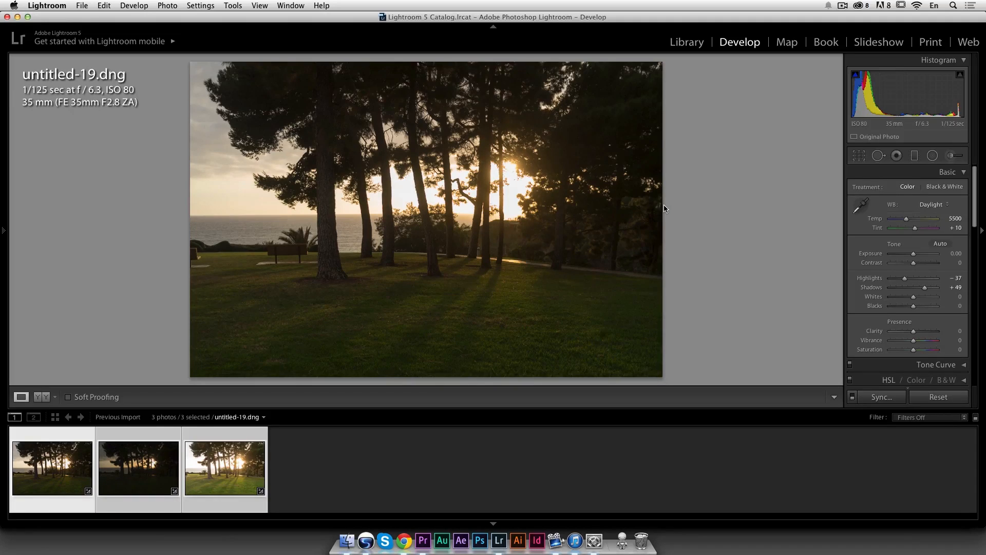
Step: Export the three selected photos to Photomatix Pro
right_click(224, 468)
mouse_move(294, 460)
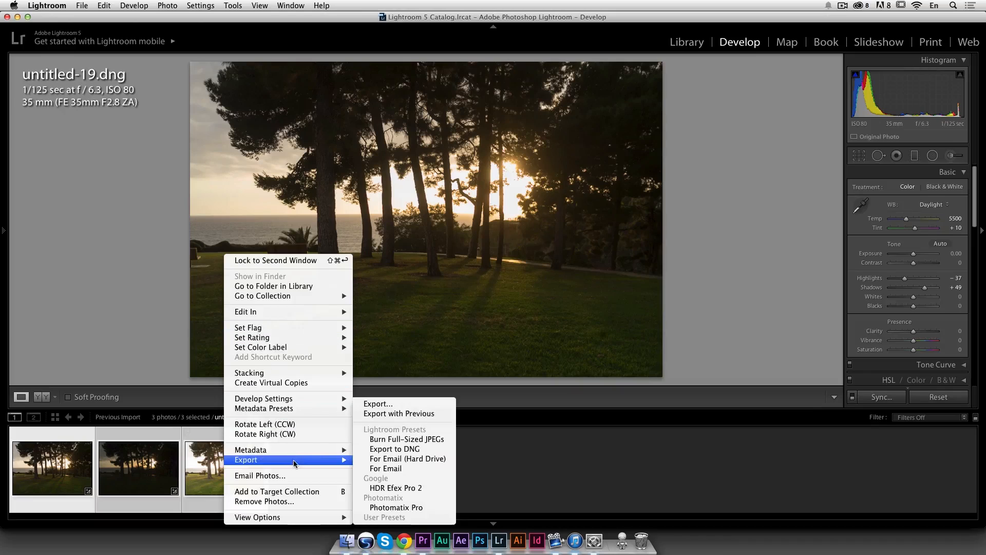
click(422, 508)
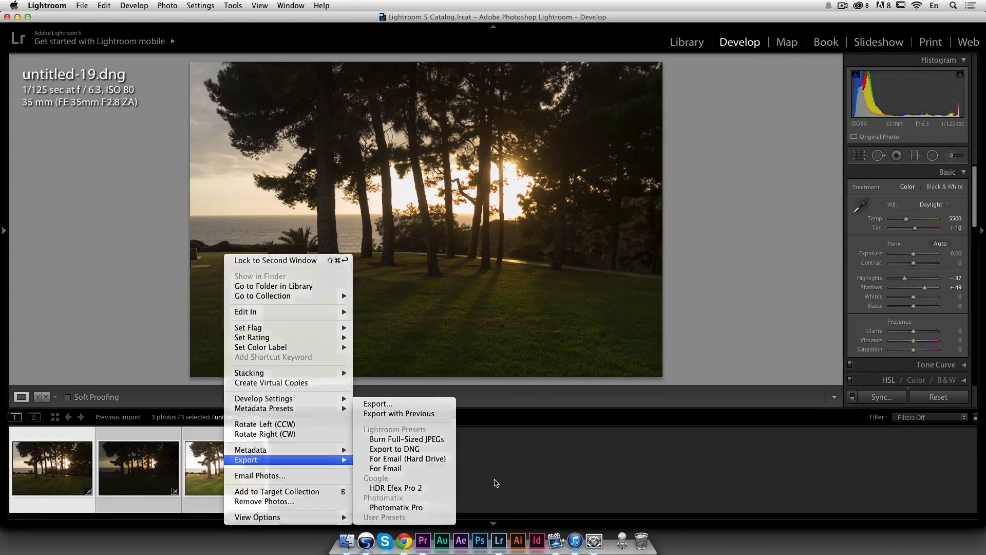
Step: Apply Luminance noise reduction of 21 to the second, darker photo
click(339, 465)
click(137, 463)
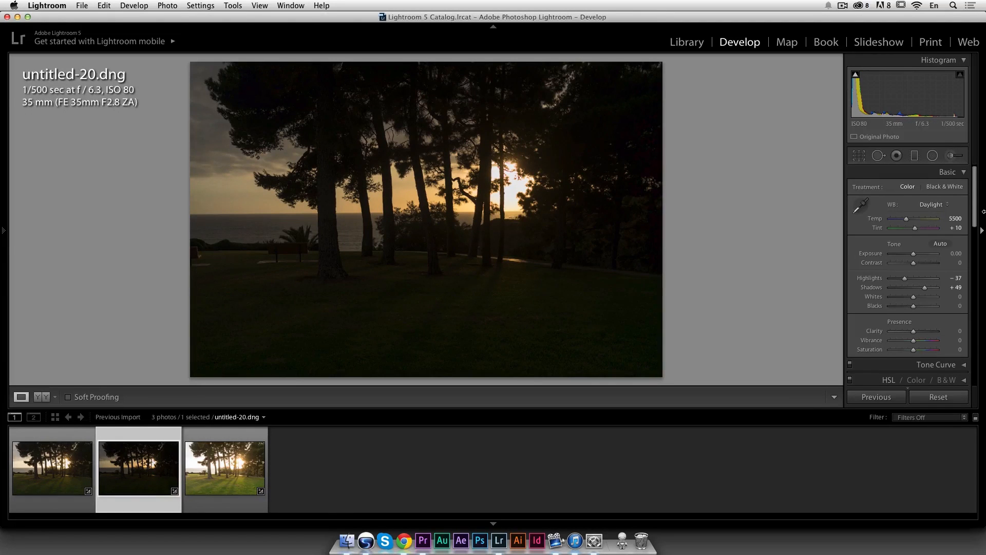
scroll(920, 266, down, 5)
scroll(921, 267, down, 8)
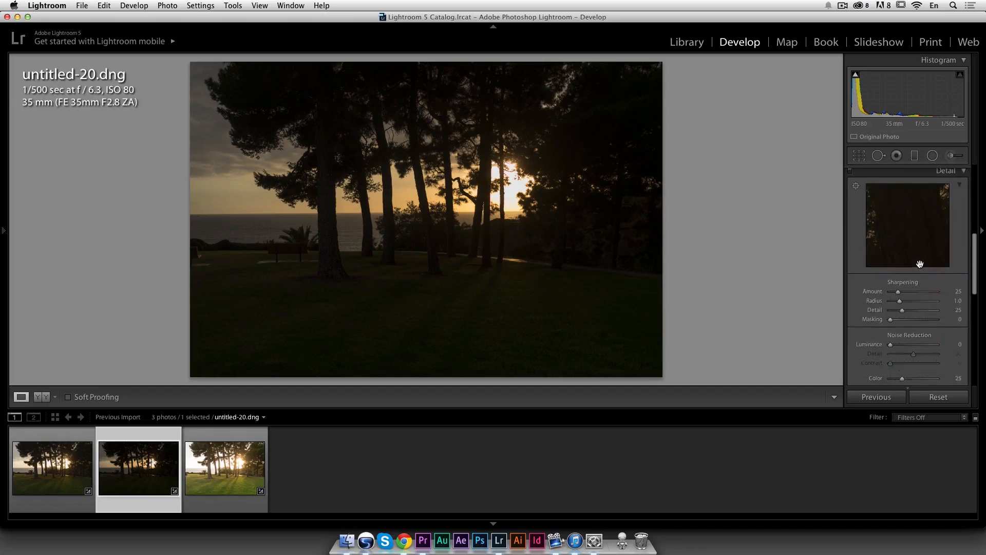
drag(890, 304, 903, 307)
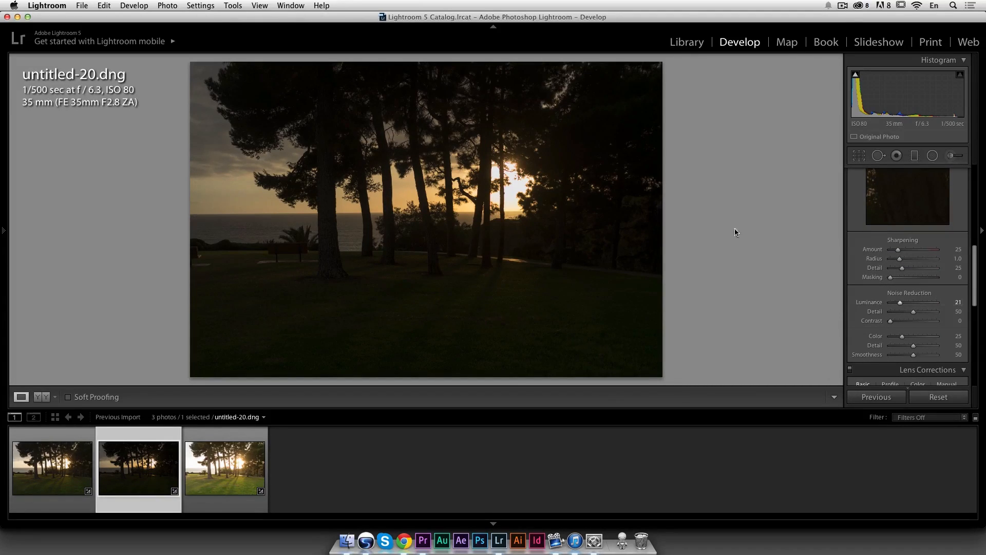
Step: Select all three photos and export them to Photomatix Pro
click(73, 444)
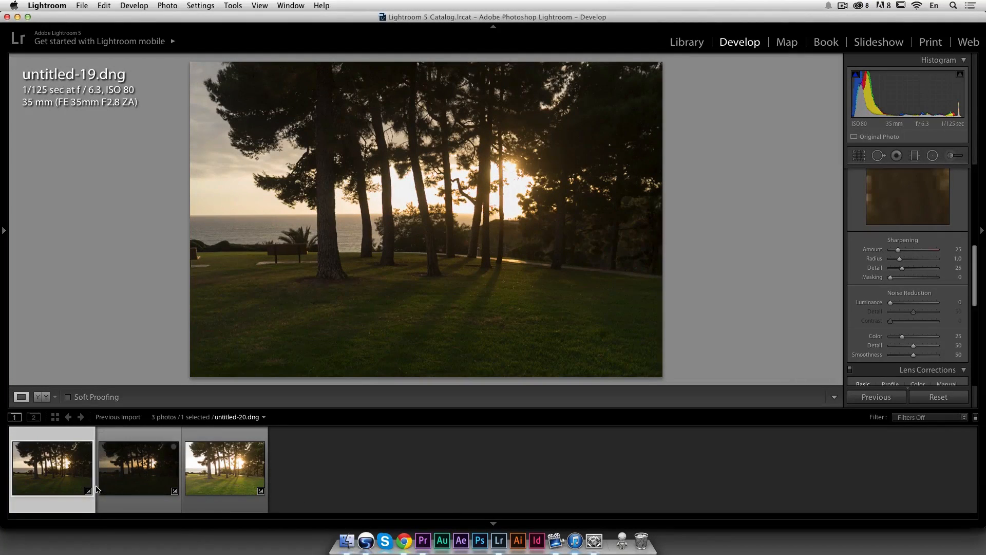
shift+click(226, 464)
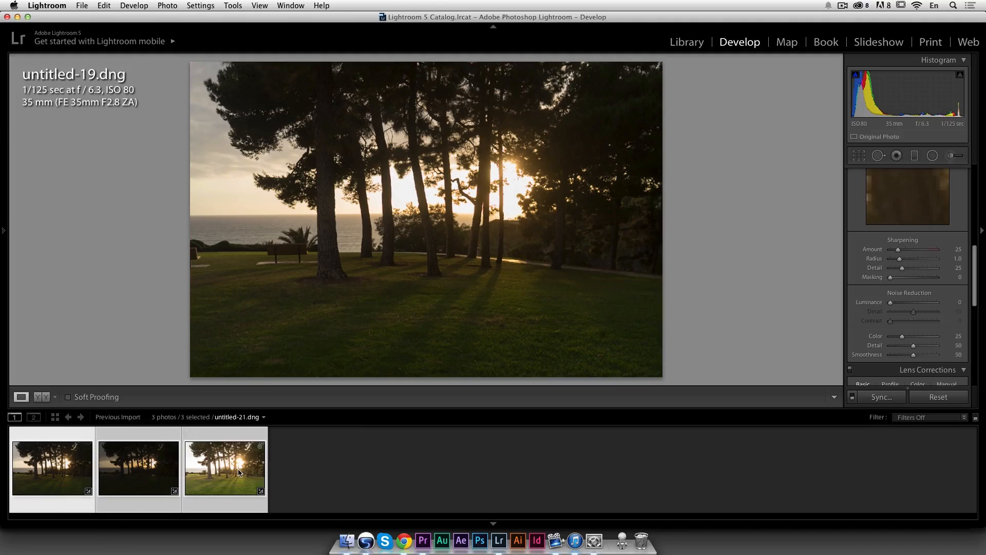
right_click(230, 464)
mouse_move(276, 316)
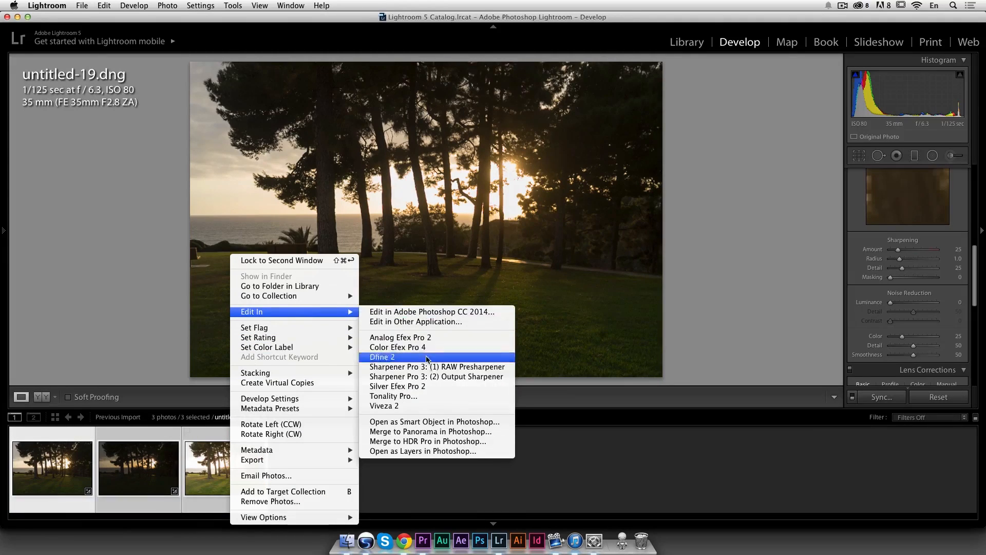
mouse_move(340, 460)
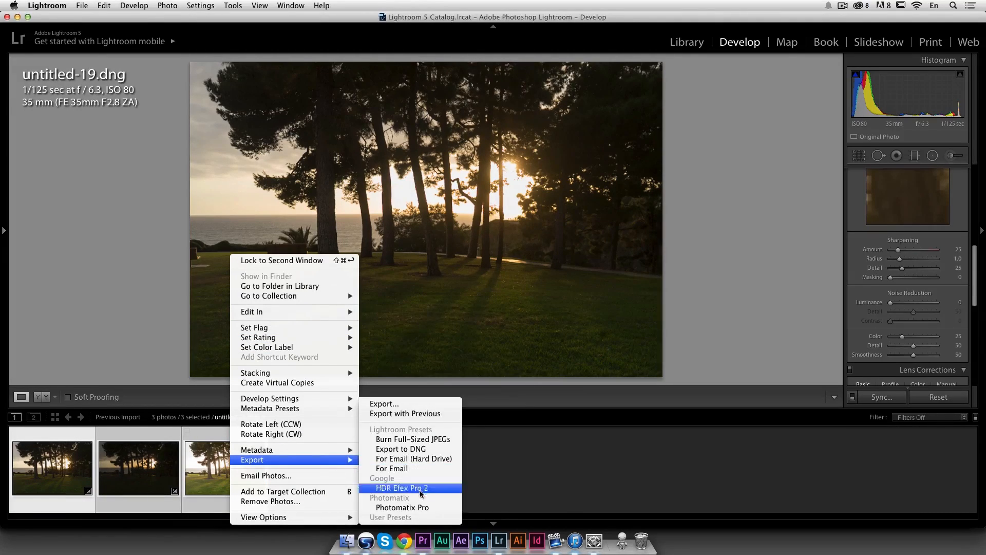
click(431, 506)
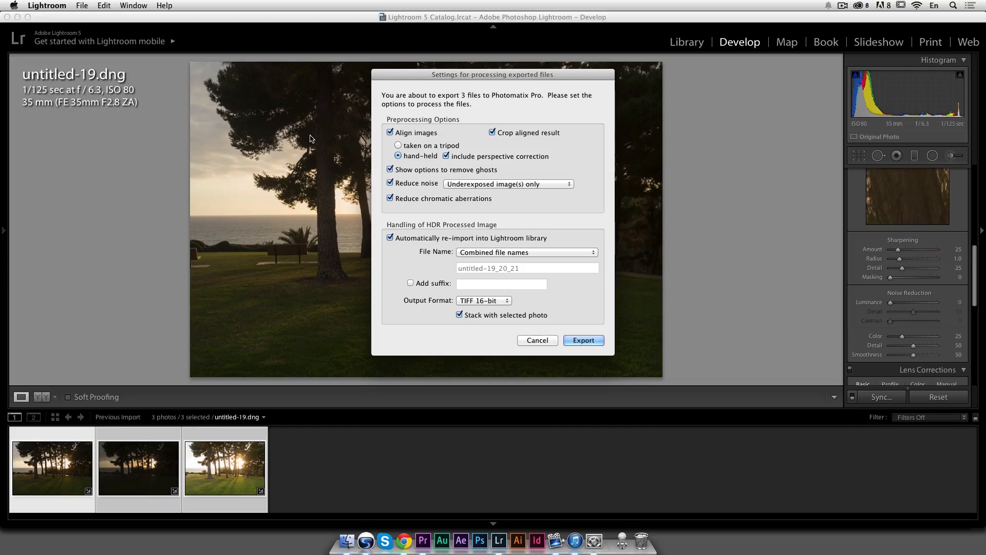
Step: Turn off the option to show ghost-removal settings in the Photomatix processing dialog
drag(469, 76, 778, 92)
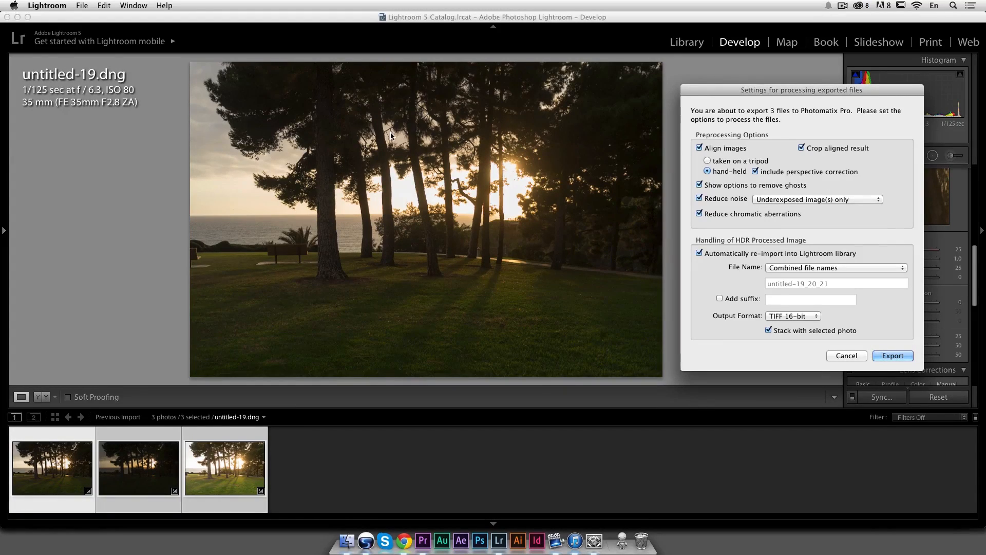
drag(782, 91, 734, 68)
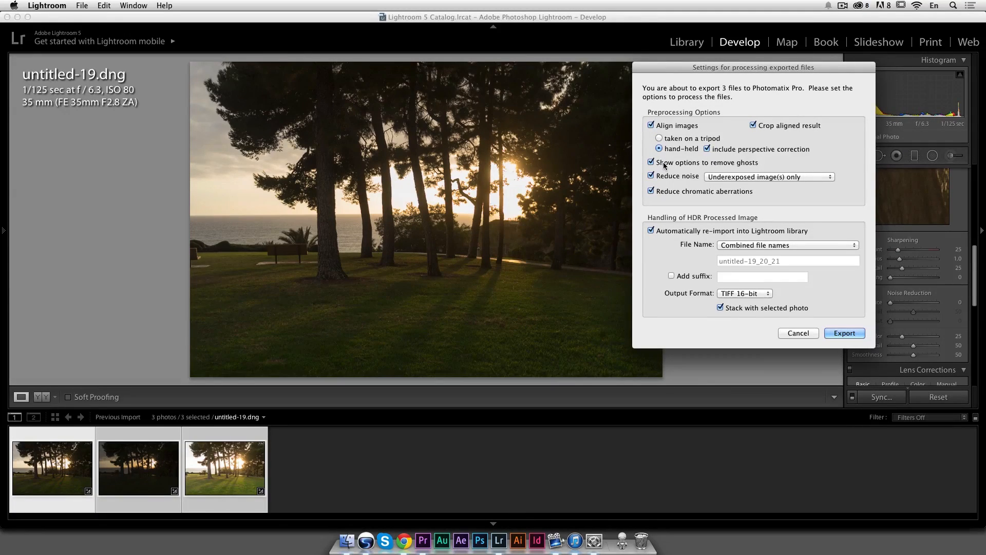
click(703, 166)
mouse_move(712, 194)
Step: Add the file name suffix HDR and start the export
click(671, 276)
click(732, 276)
text(HDR)
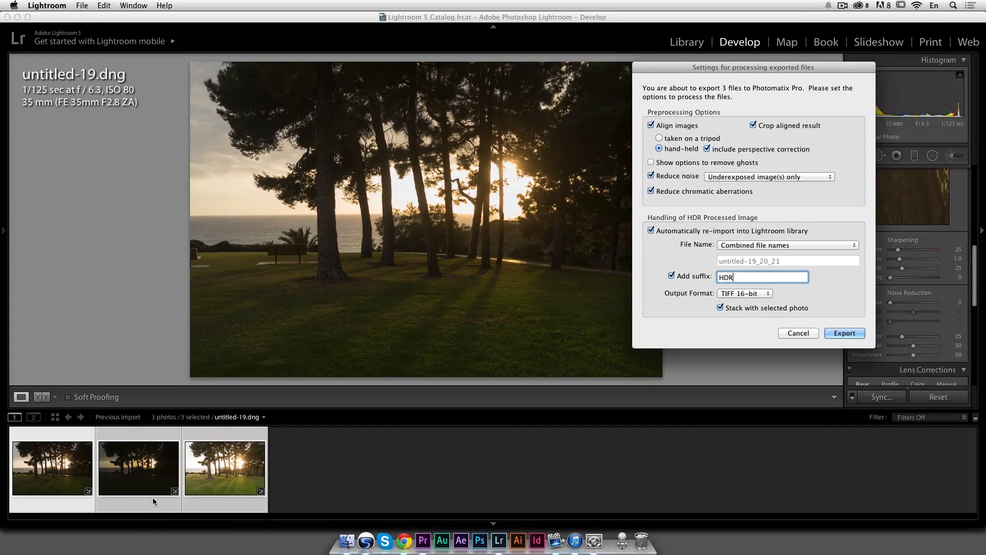
click(845, 332)
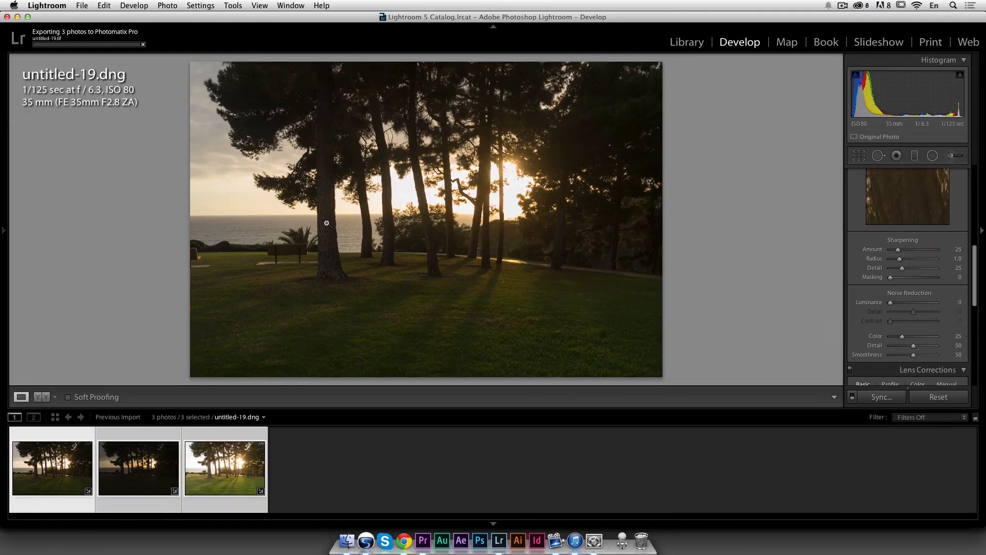
Step: Compare the Details Enhancer, Contrast Optimizer and Tone Compressor tone mapping methods, ending on Contrast Optimizer
key(shift)
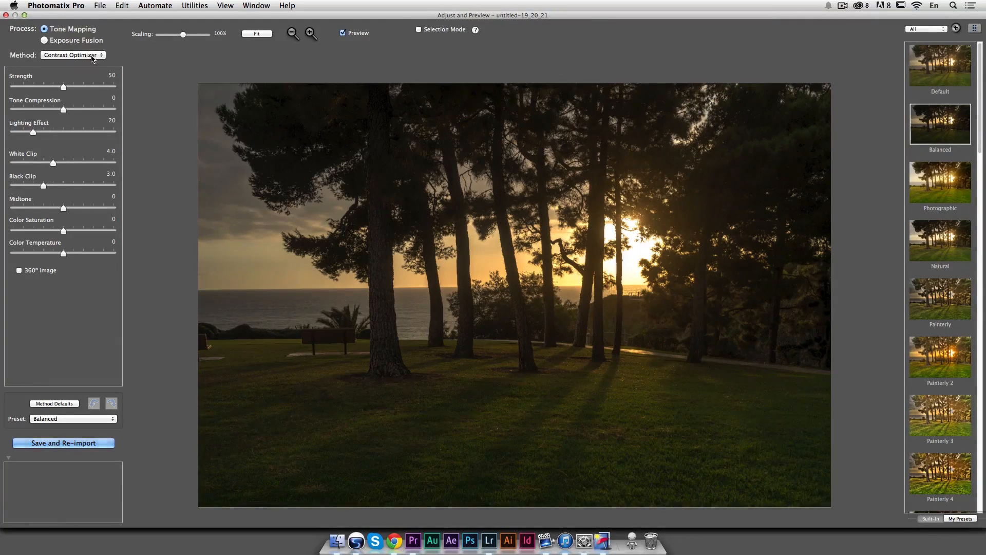
click(92, 56)
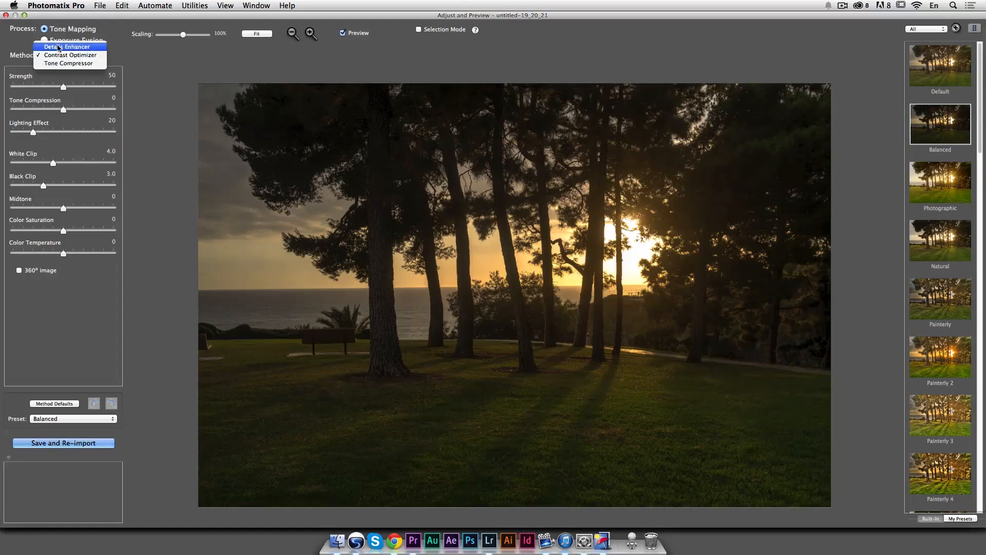
click(87, 49)
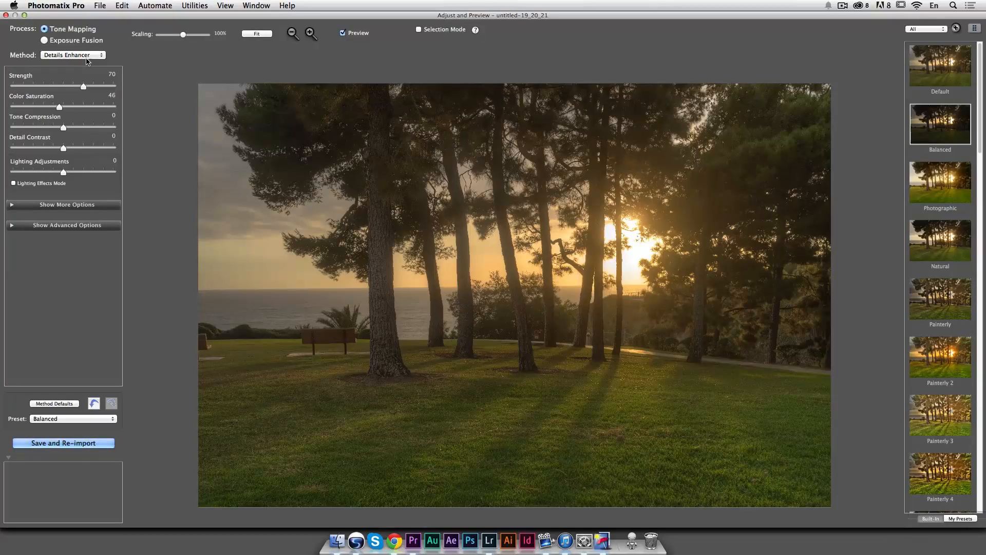
click(88, 59)
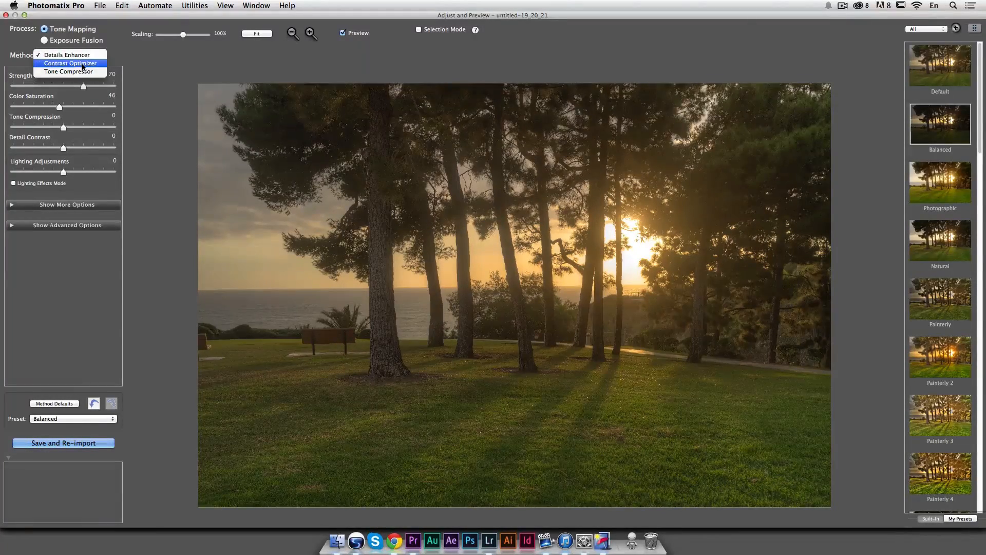
click(93, 64)
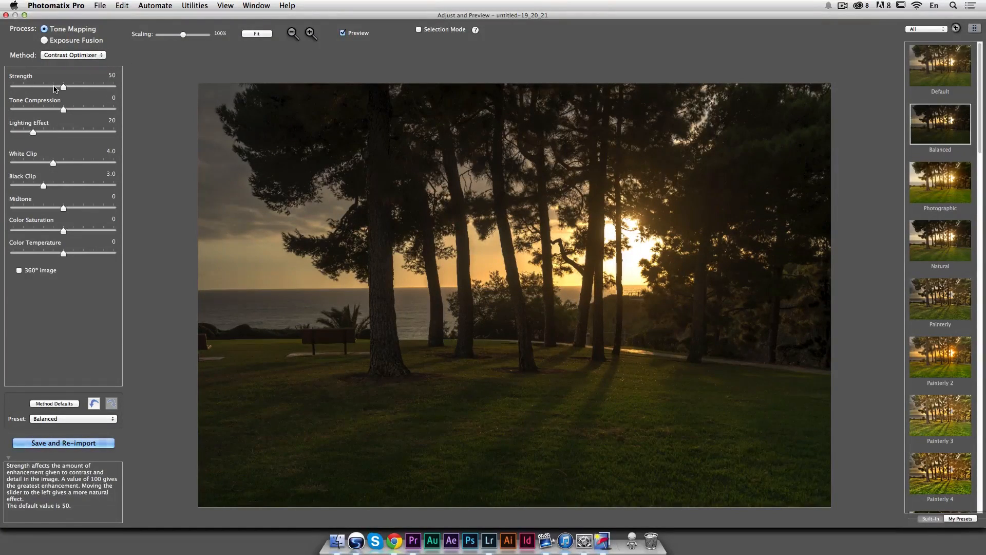
click(64, 56)
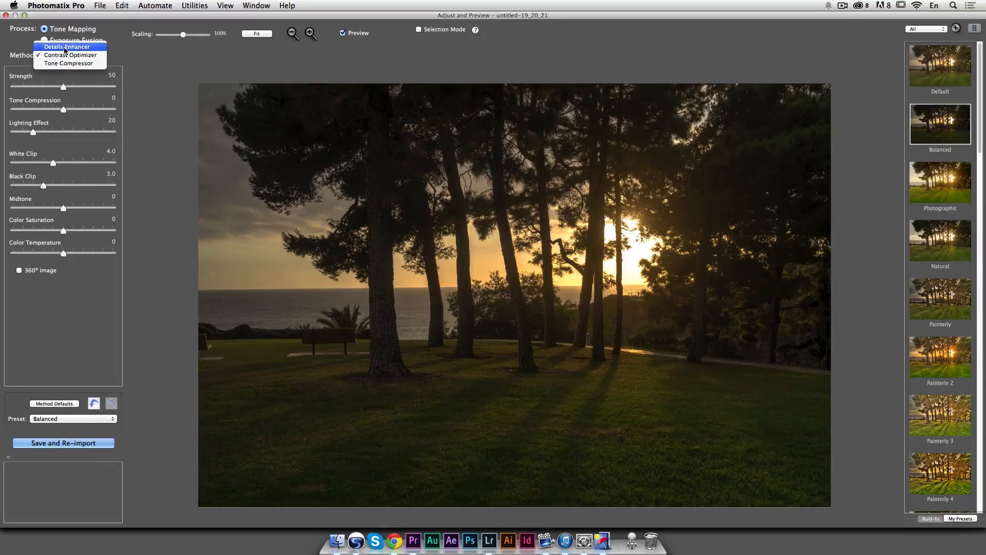
click(84, 63)
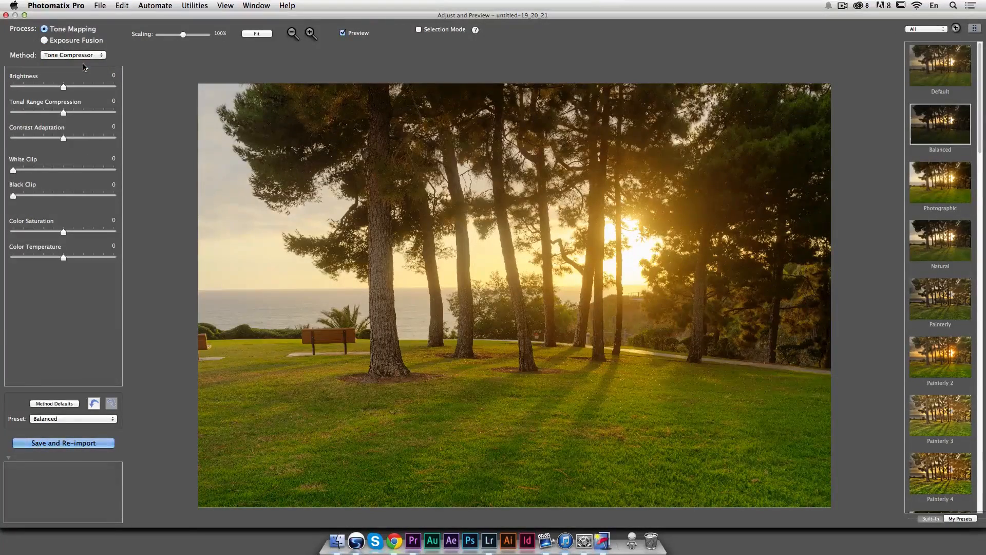
click(98, 55)
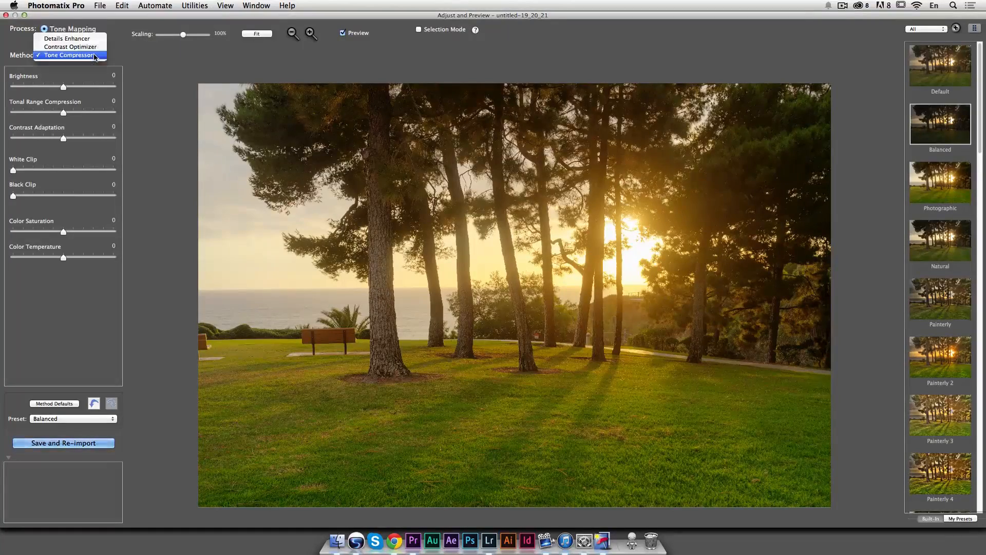
click(100, 47)
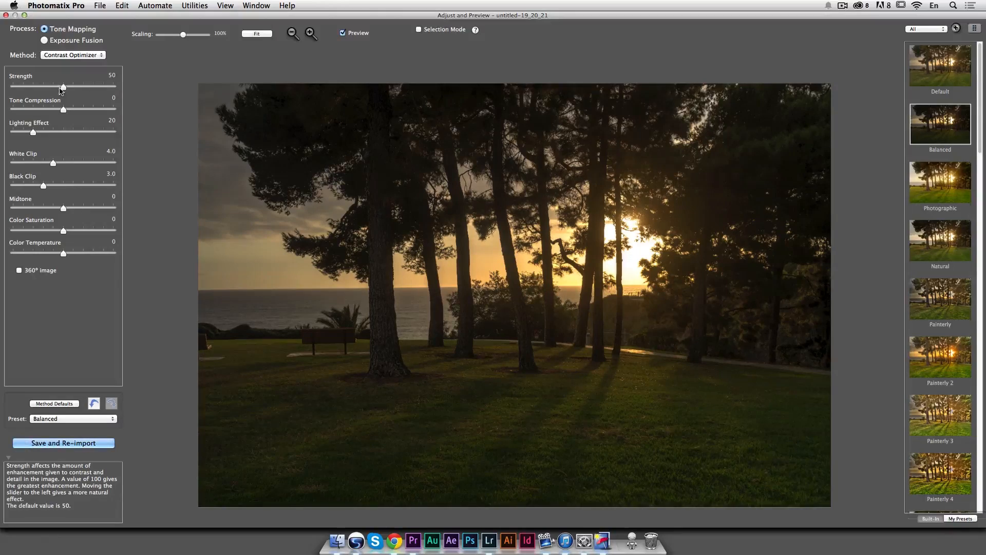
Step: Set Strength to 64 and Tone Compression to 2.1
drag(62, 88, 136, 90)
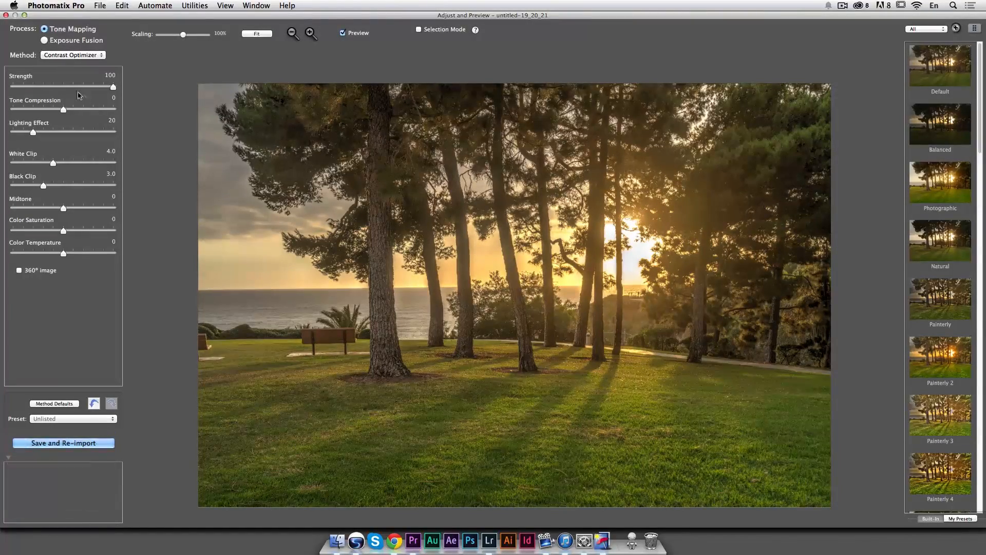
click(66, 87)
drag(67, 87, 78, 89)
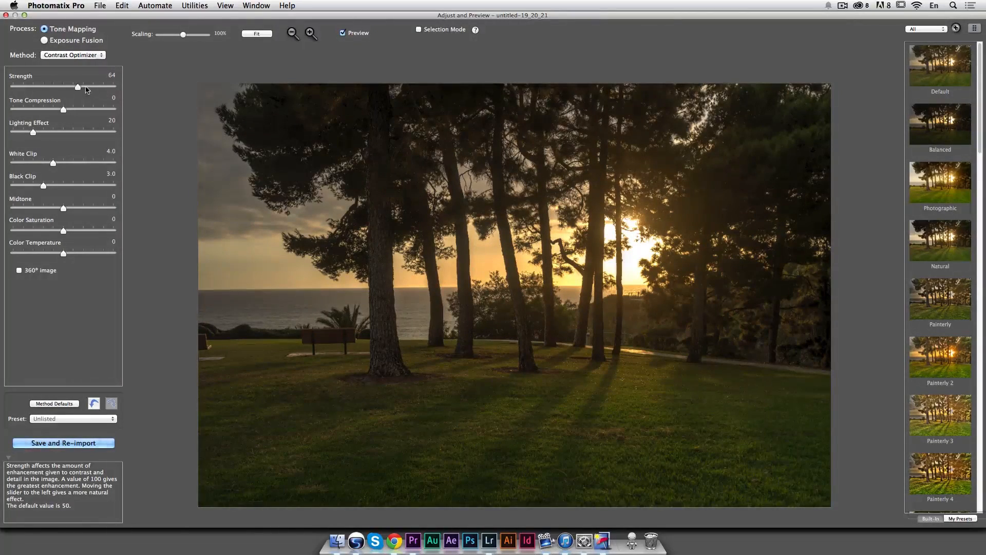
mouse_move(63, 110)
mouse_down()
mouse_move(132, 112)
mouse_move(31, 112)
mouse_move(81, 114)
mouse_up()
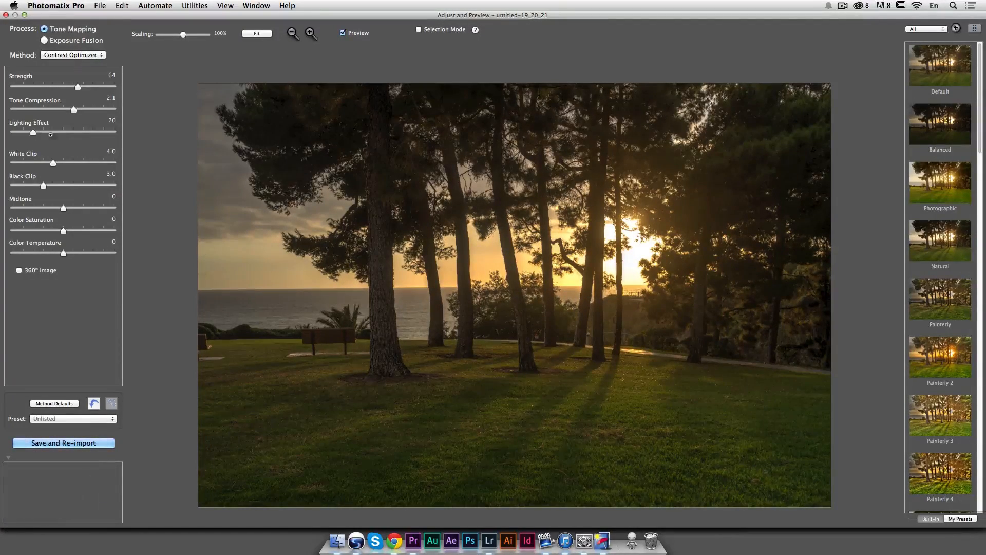
Step: Set Lighting Effect to 44
click(82, 132)
drag(82, 132, 104, 134)
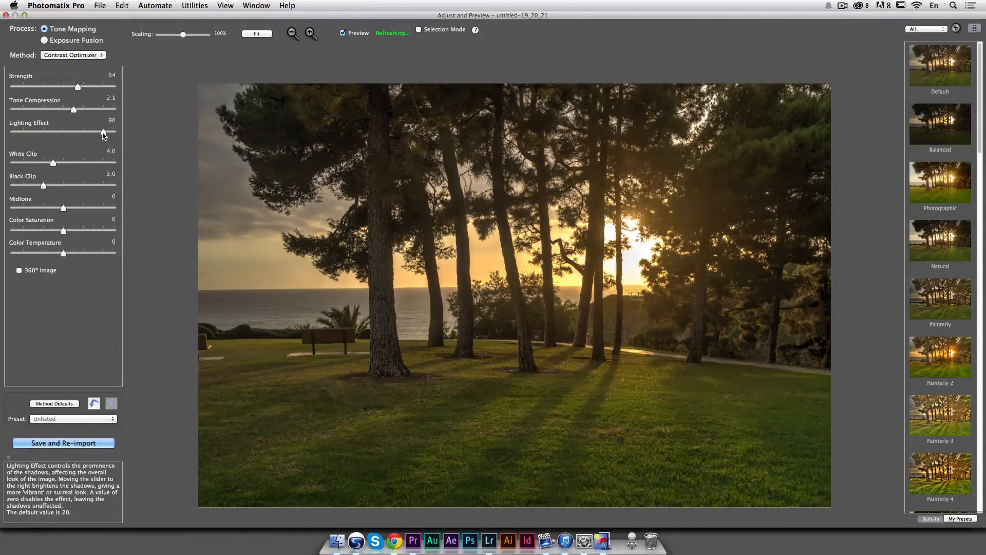
click(35, 132)
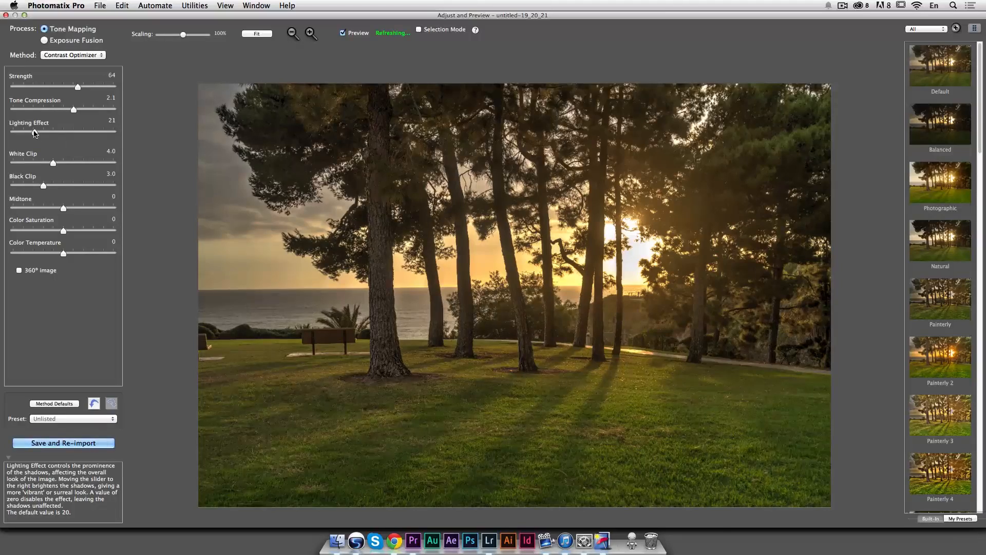
click(50, 132)
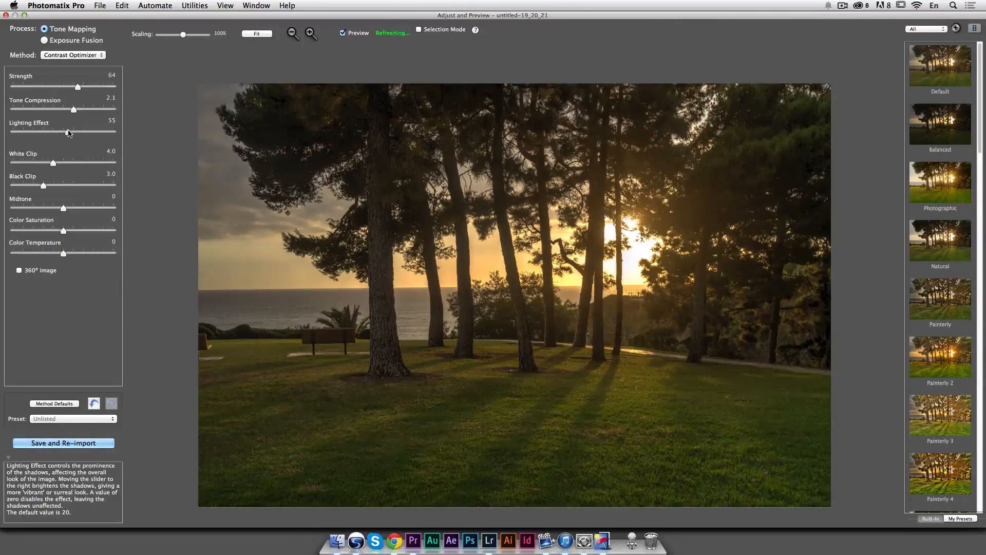
drag(67, 132, 57, 132)
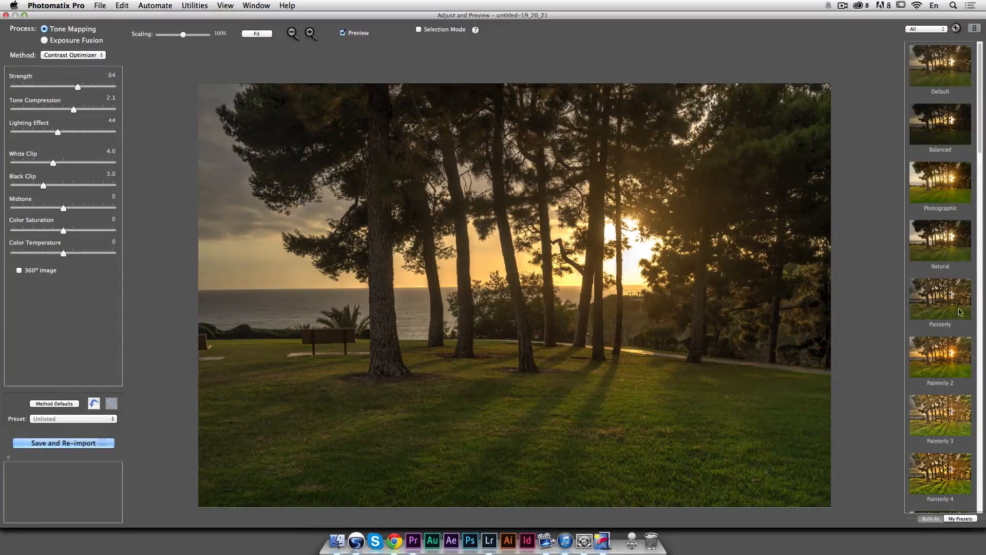
Step: Preview the Natural, Painterly, Photographic, Painterly 4 and Default presets
click(948, 243)
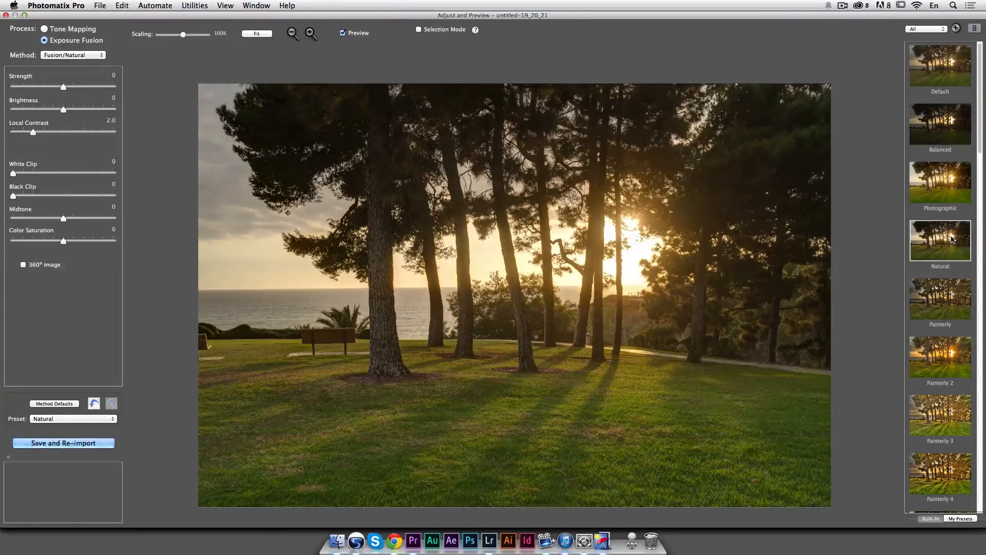
click(941, 71)
click(944, 296)
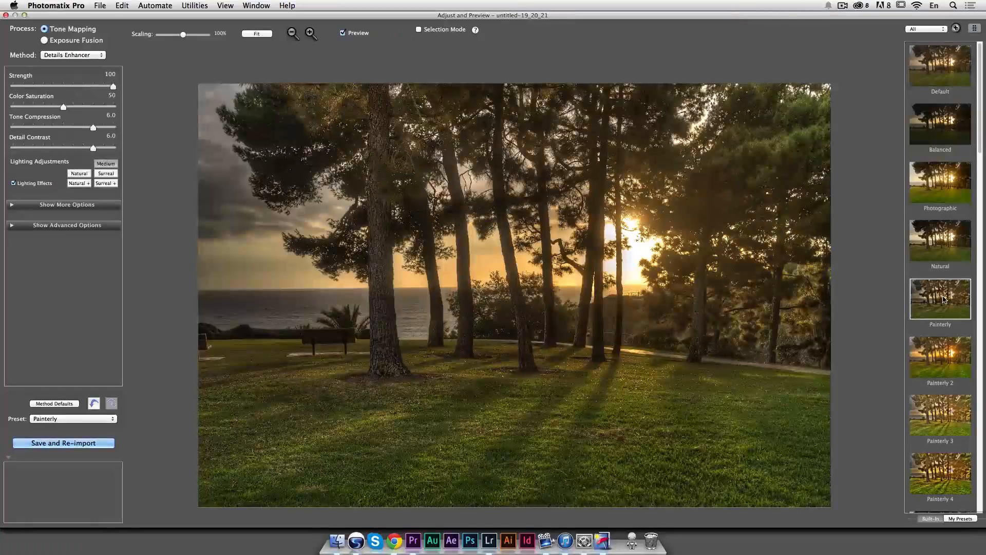
click(945, 192)
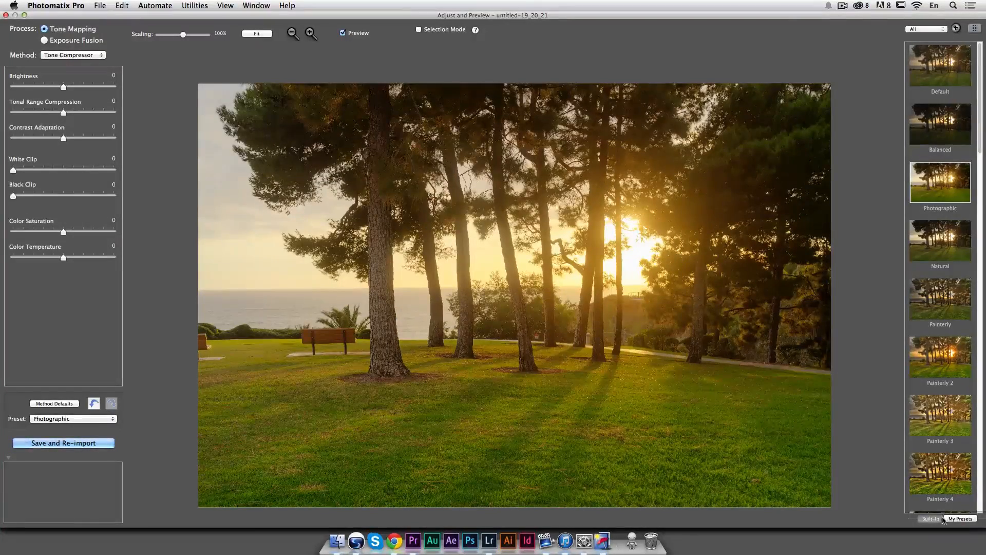
click(953, 482)
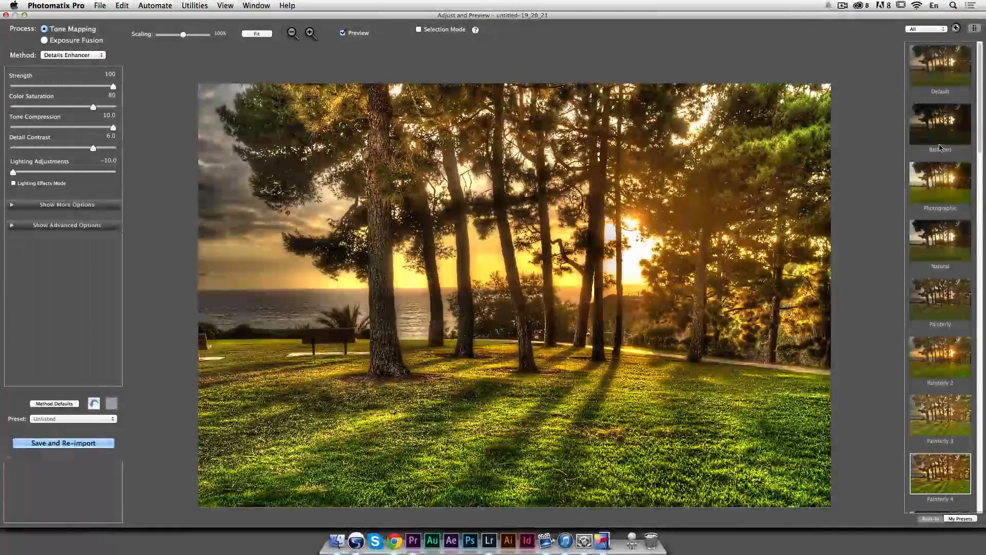
click(953, 70)
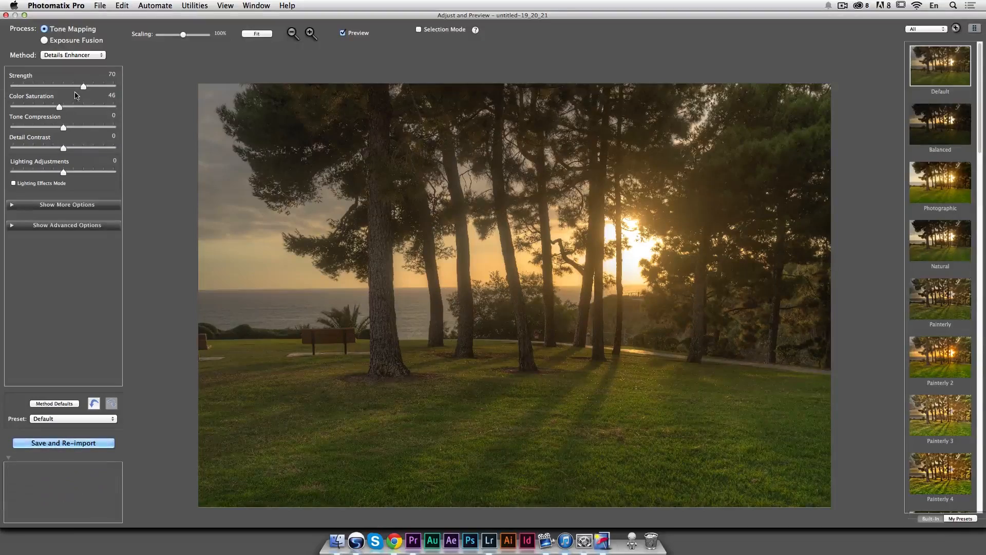
Step: Return to the Contrast Optimizer method and set Strength to 72 and Tone Compression to 4.6
click(84, 55)
click(82, 64)
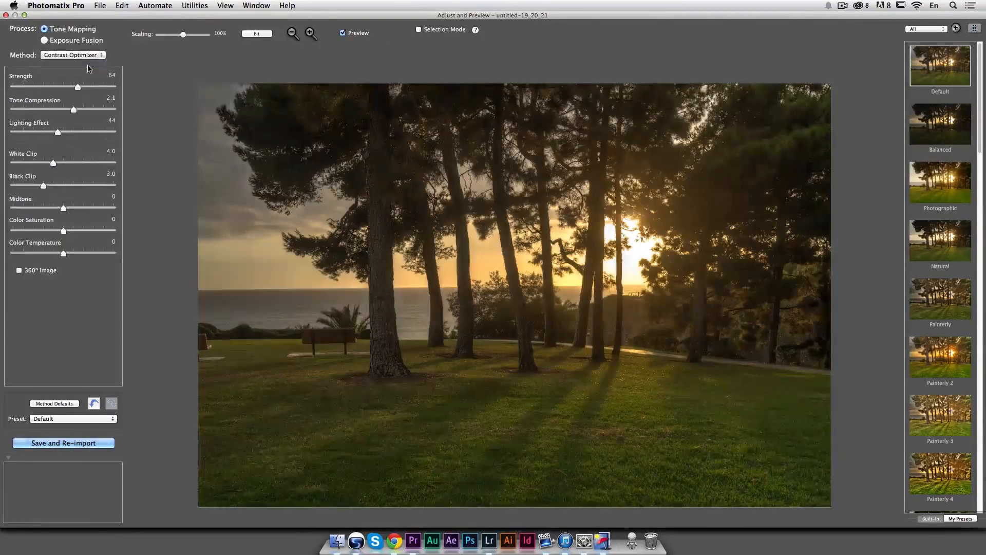
drag(77, 89, 86, 109)
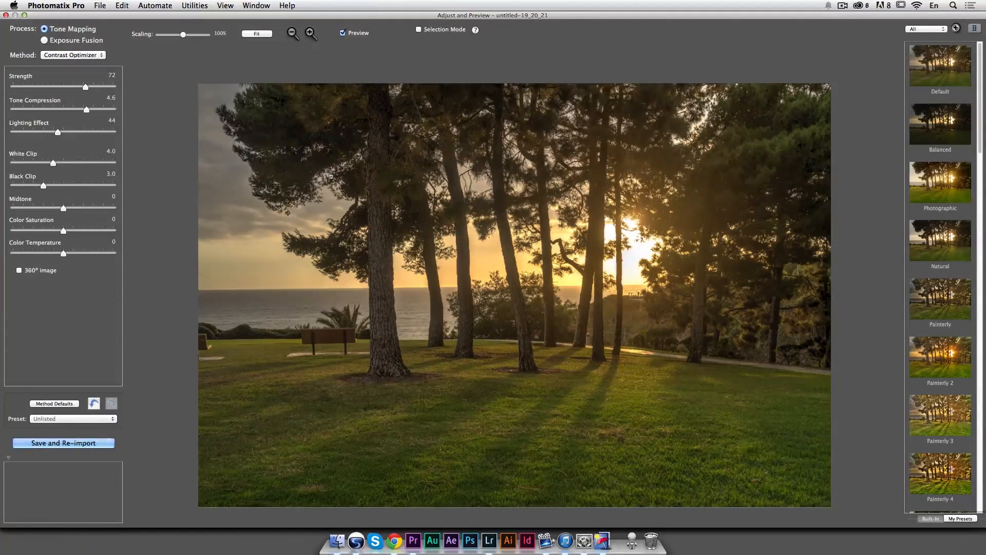
Step: Set Lighting Effect to 57, Midtone to -0.1 and Color Saturation to 0.4, then save and re-import the HDR image
drag(60, 135, 70, 138)
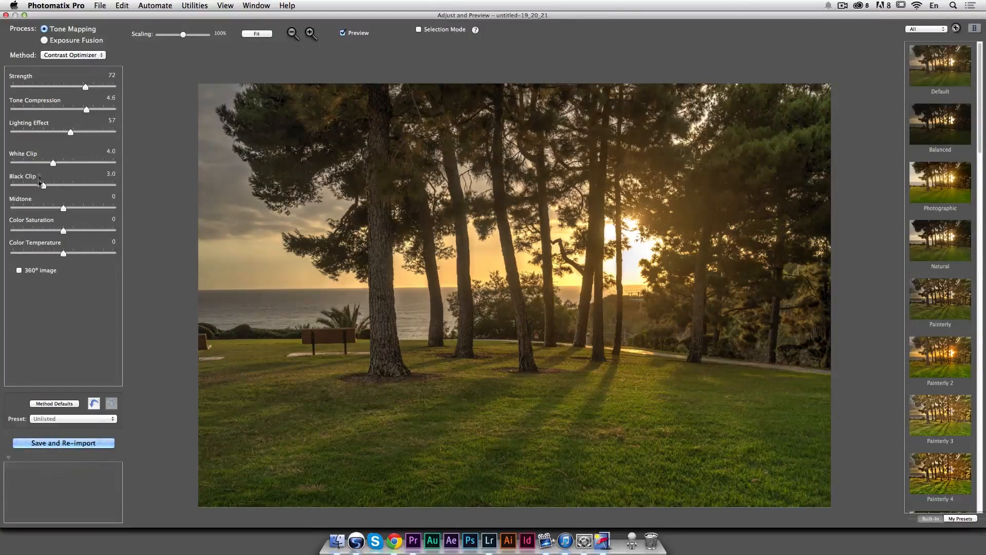
mouse_move(64, 211)
mouse_down()
mouse_move(51, 211)
mouse_move(80, 210)
mouse_move(69, 211)
mouse_up()
mouse_move(64, 232)
mouse_down()
mouse_move(75, 236)
mouse_move(67, 235)
mouse_up()
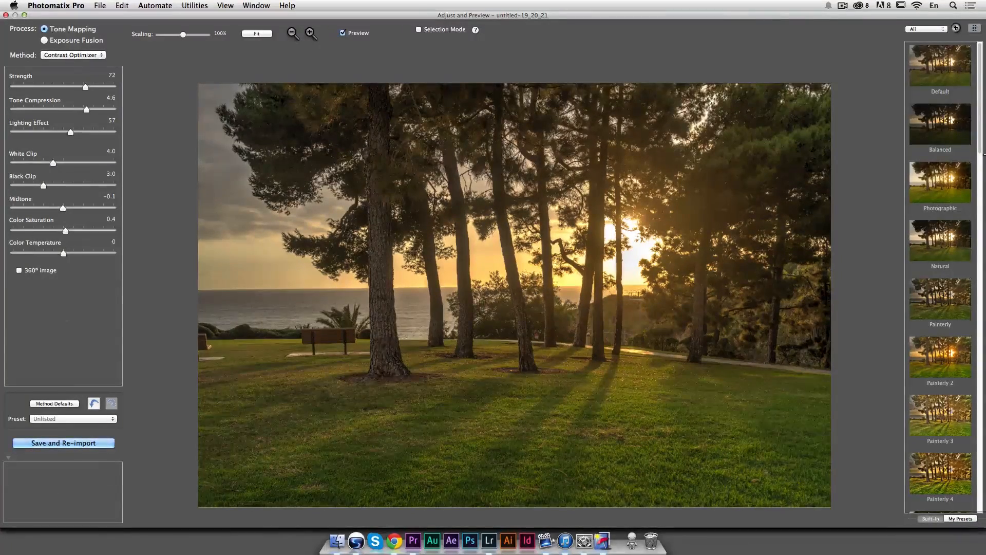
click(80, 443)
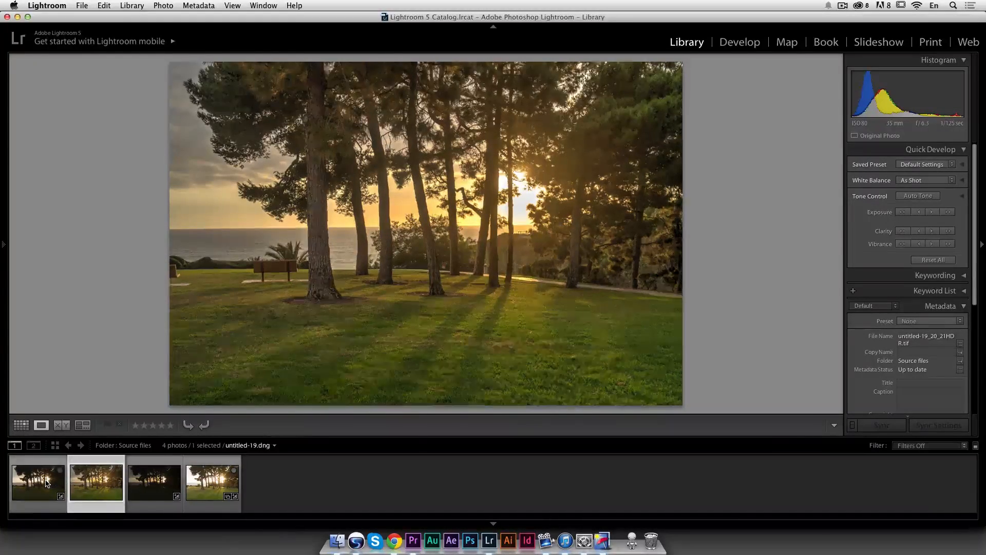
Step: Compare the re-imported HDR image with the original bracketed photo in the filmstrip
click(46, 483)
click(96, 483)
click(37, 482)
click(96, 483)
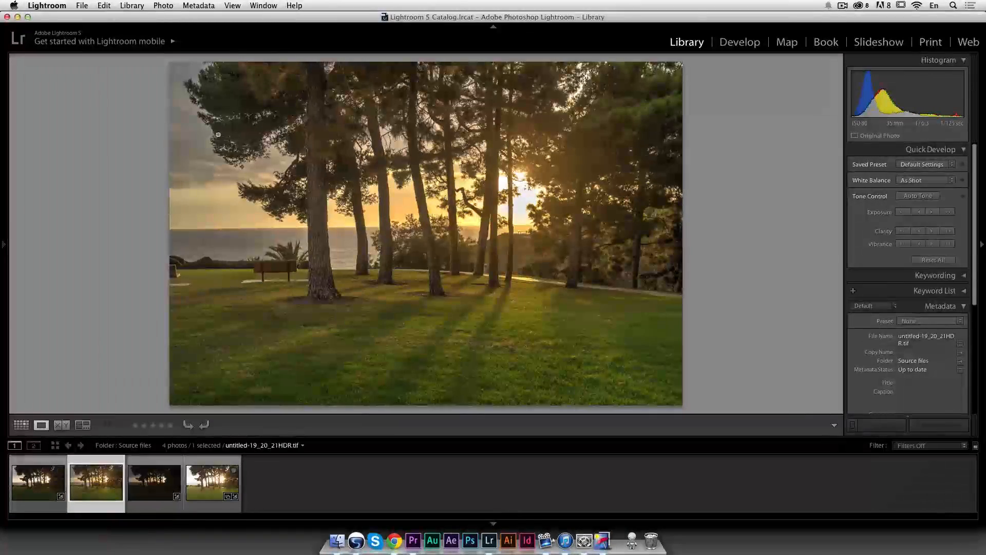
Step: Inspect the HDR image at full zoom, panning across the trees and sky for artifacts
click(218, 128)
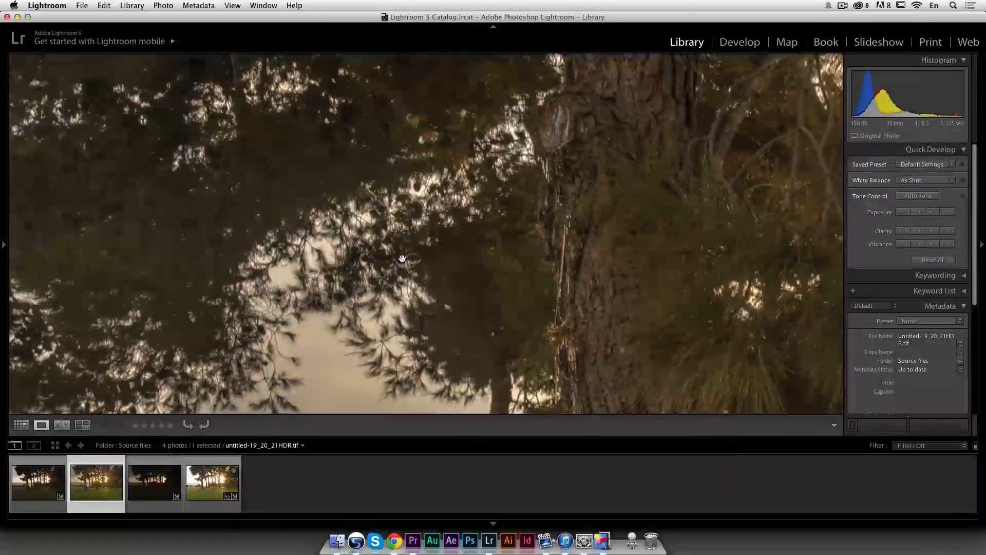
drag(282, 208, 336, 154)
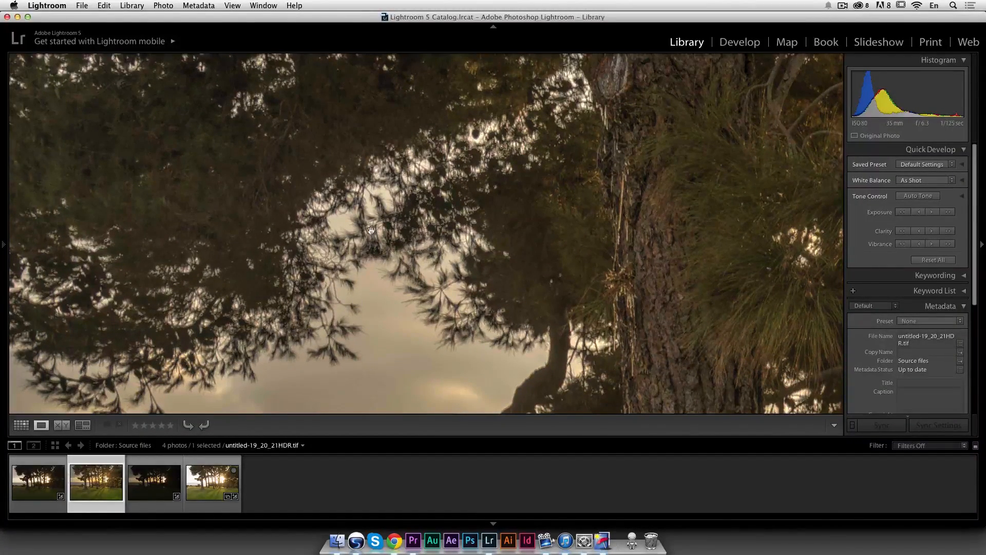
drag(485, 241, 385, 218)
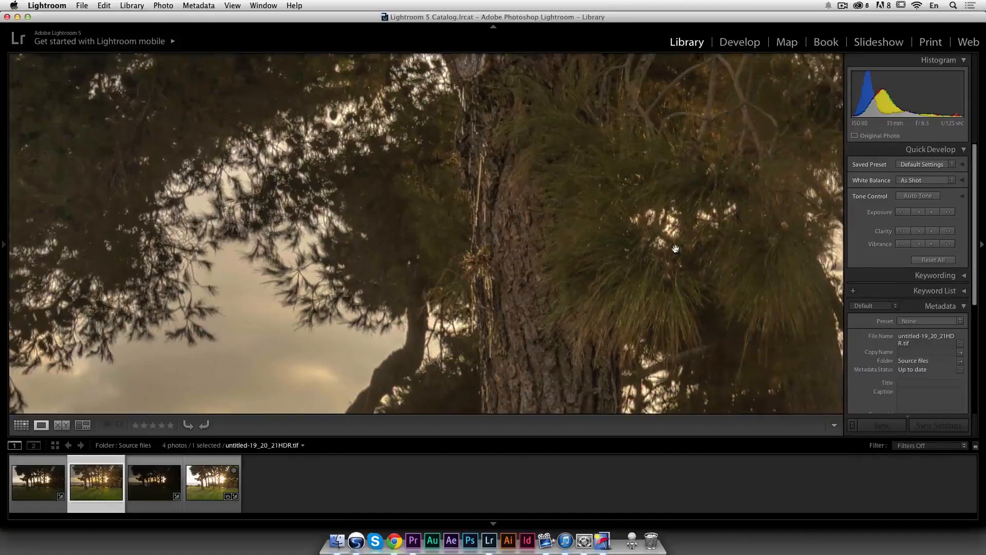
drag(639, 246, 372, 228)
drag(630, 230, 494, 212)
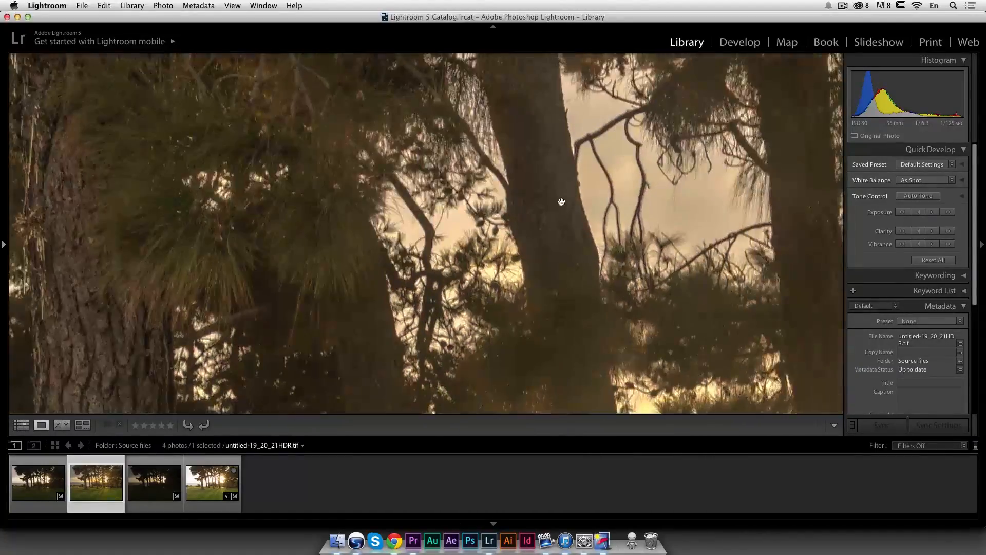
drag(719, 208, 403, 193)
drag(688, 209, 489, 189)
drag(713, 252, 491, 250)
drag(716, 261, 470, 205)
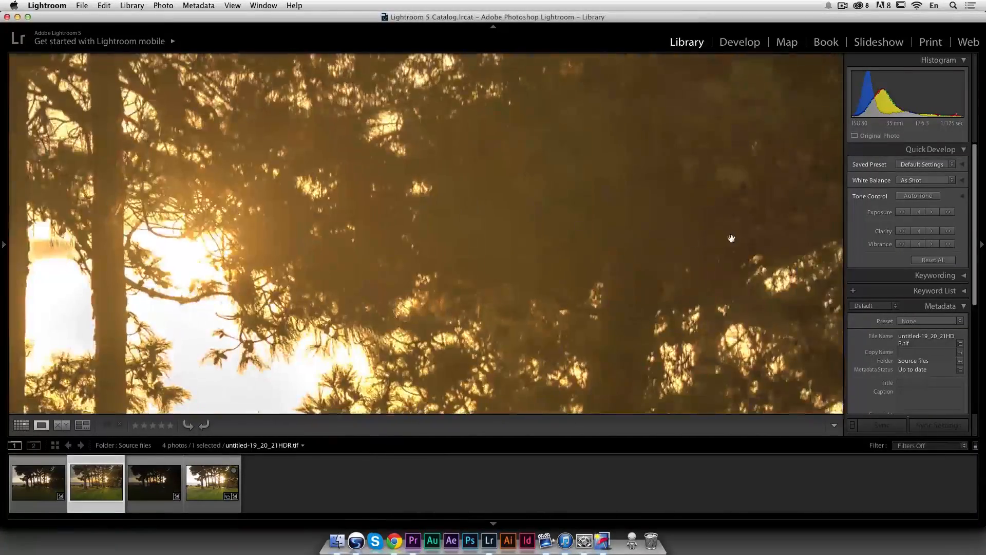
drag(727, 245, 575, 225)
click(527, 161)
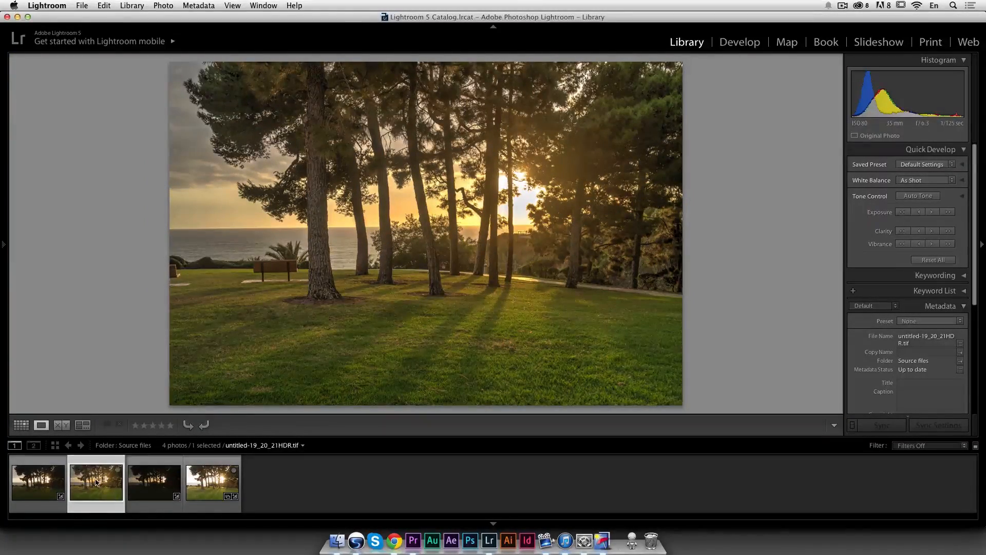
Step: Open the first bracketed photo in Develop and set Highlights -49, Shadows +100, Whites +57 and Blacks -26
click(51, 481)
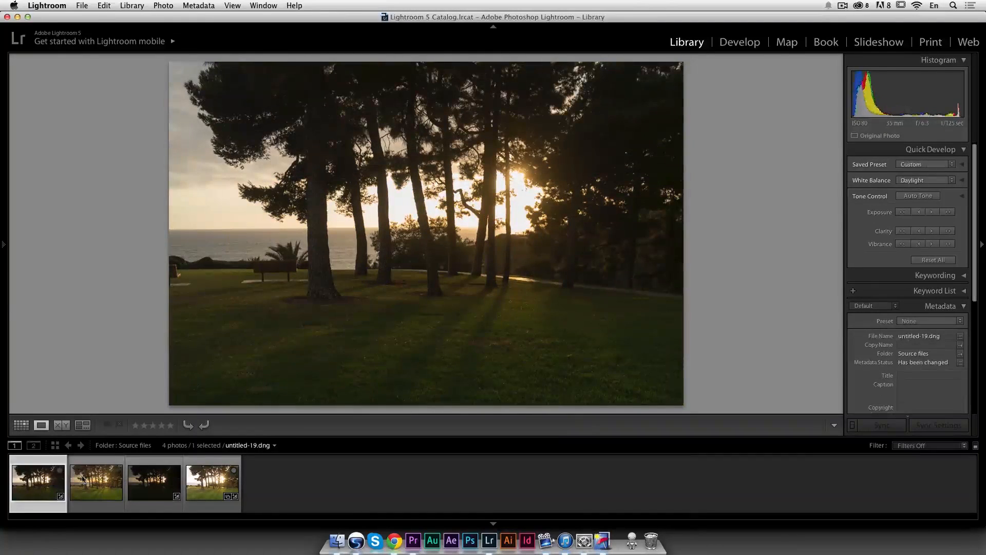
click(739, 41)
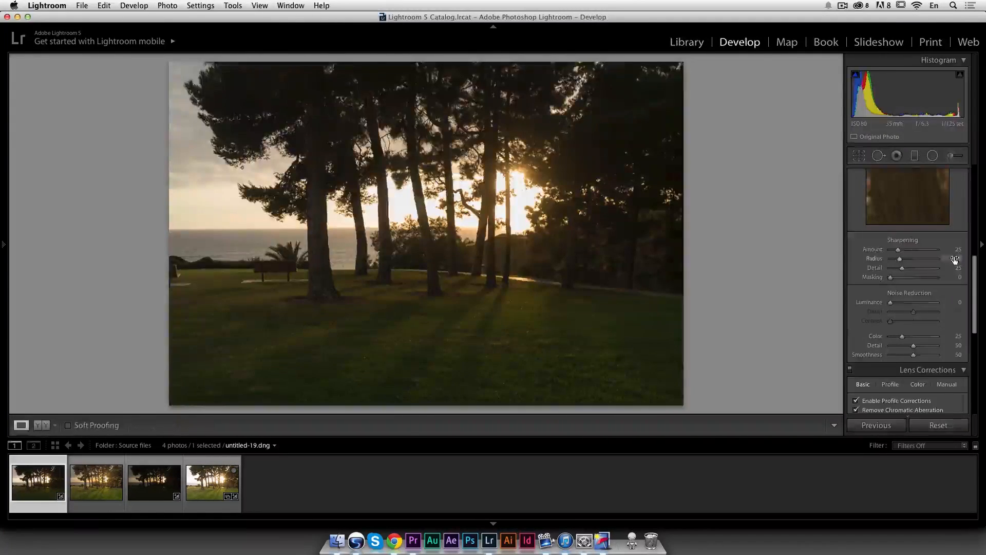
mouse_move(924, 286)
mouse_down()
mouse_move(932, 289)
mouse_move(890, 280)
mouse_move(931, 299)
mouse_up()
mouse_move(914, 307)
mouse_down()
mouse_move(904, 310)
mouse_move(926, 297)
mouse_up()
click(900, 281)
drag(900, 281, 908, 310)
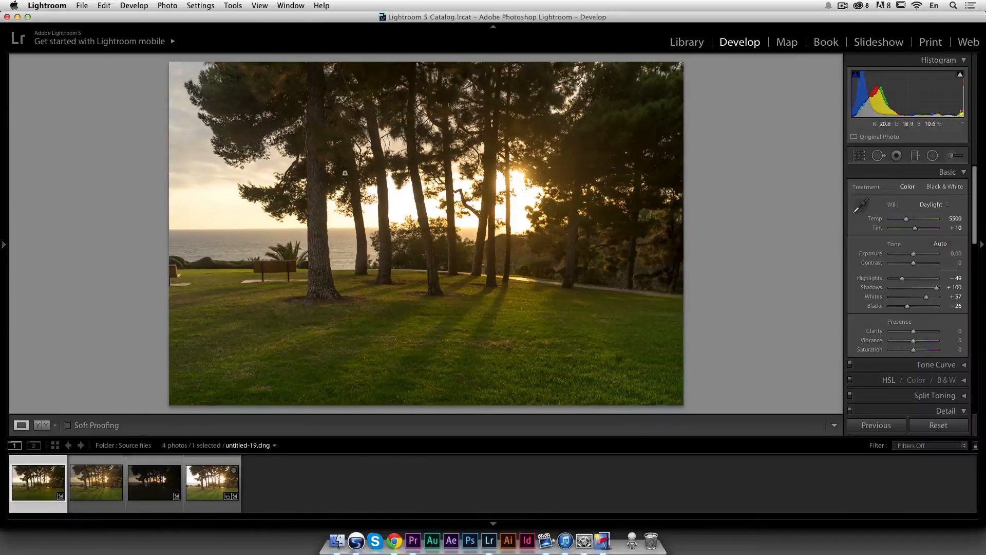
Step: Check the photo's detail at full zoom and set its Clarity to -11
click(235, 128)
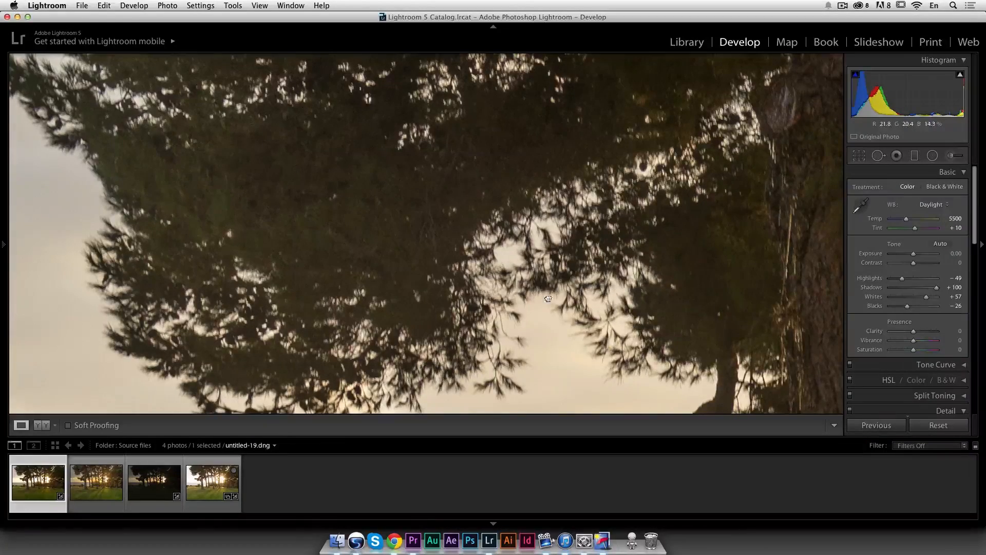
drag(778, 334, 581, 323)
mouse_move(663, 251)
mouse_down()
mouse_move(382, 223)
mouse_move(673, 255)
mouse_up()
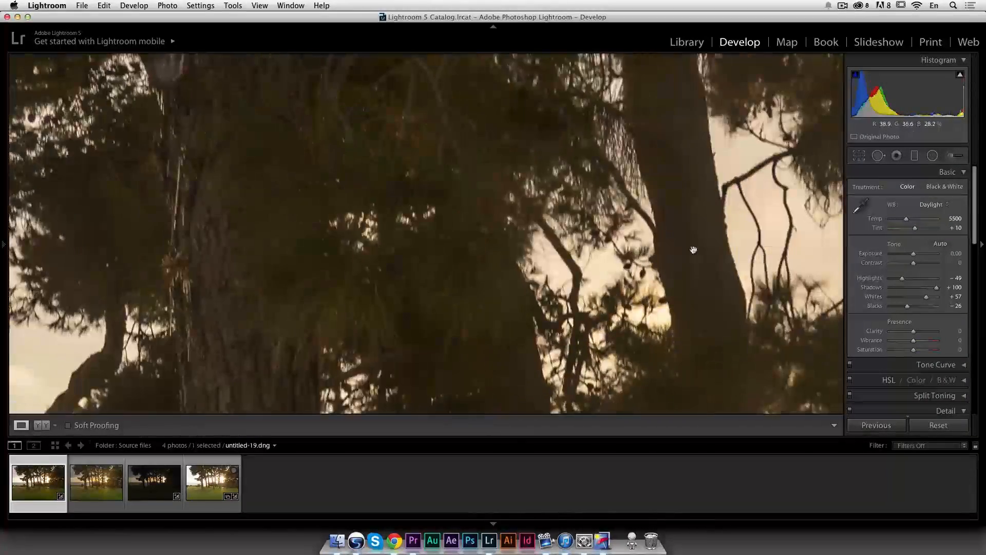
drag(809, 203, 487, 240)
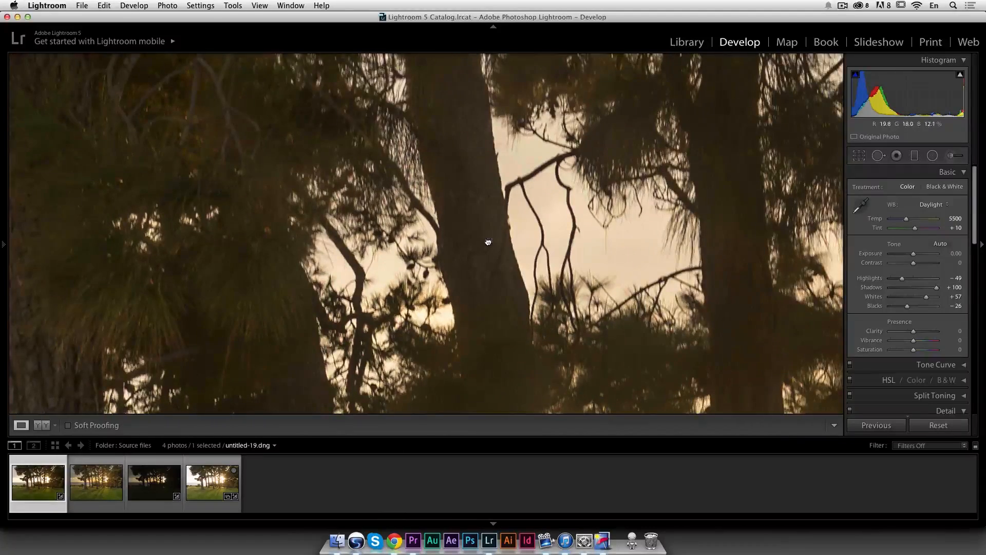
click(486, 239)
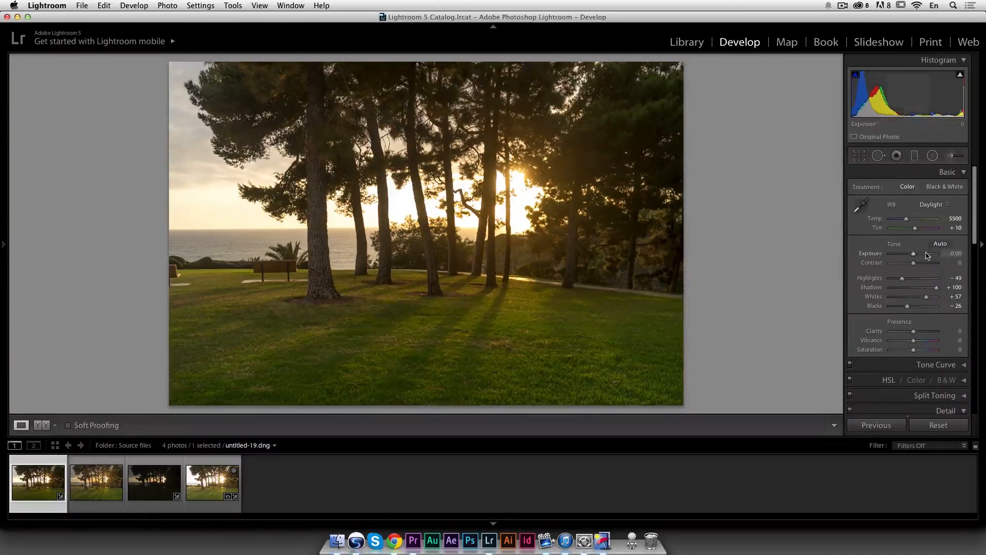
scroll(929, 254, down, 3)
mouse_move(914, 269)
mouse_down()
mouse_move(923, 270)
mouse_move(912, 273)
mouse_up()
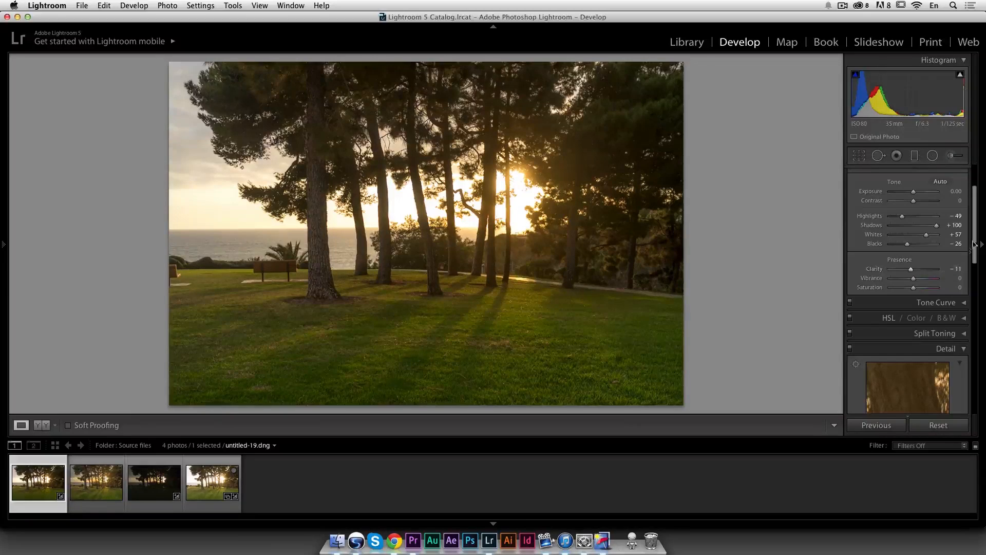
Step: Open the edited photo and the HDR image together as layers in Photoshop
scroll(974, 238, up, 3)
shift+click(77, 486)
right_click(96, 484)
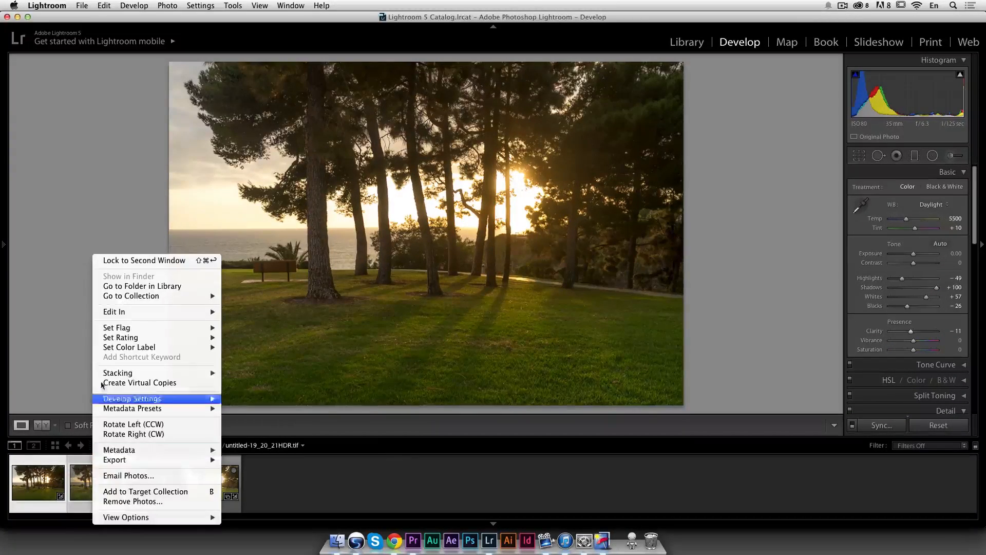
mouse_move(138, 311)
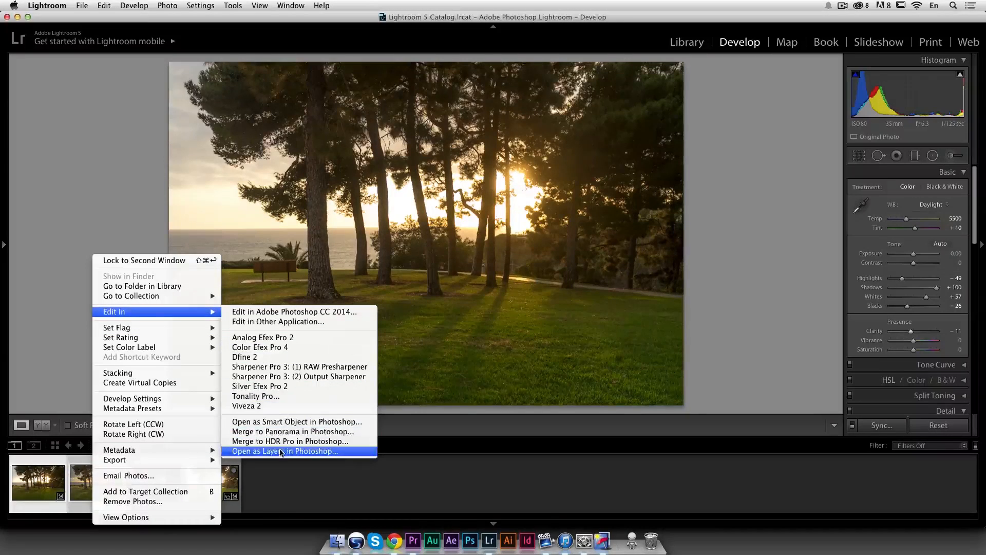
click(298, 451)
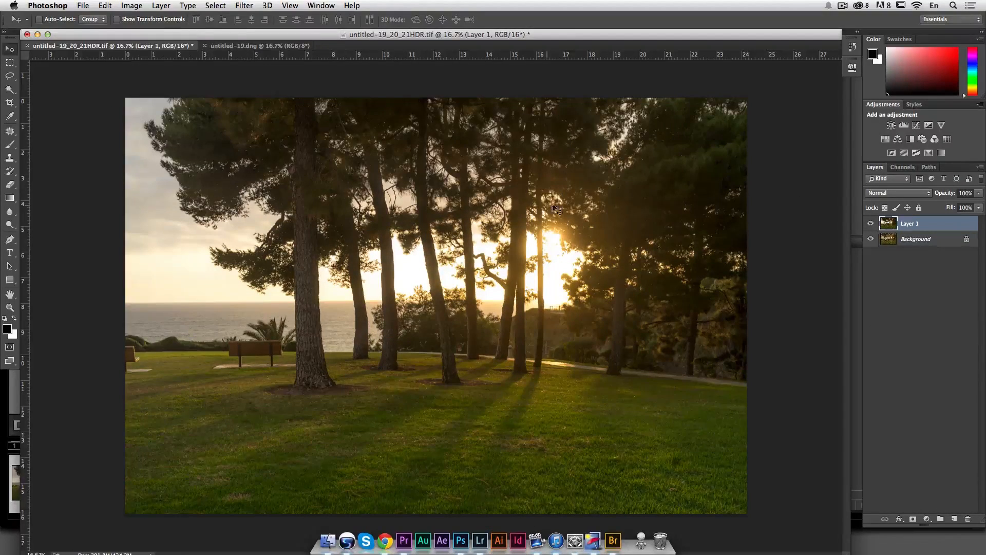
Step: Unlock the Background layer and move it to the top of the layer stack
click(869, 224)
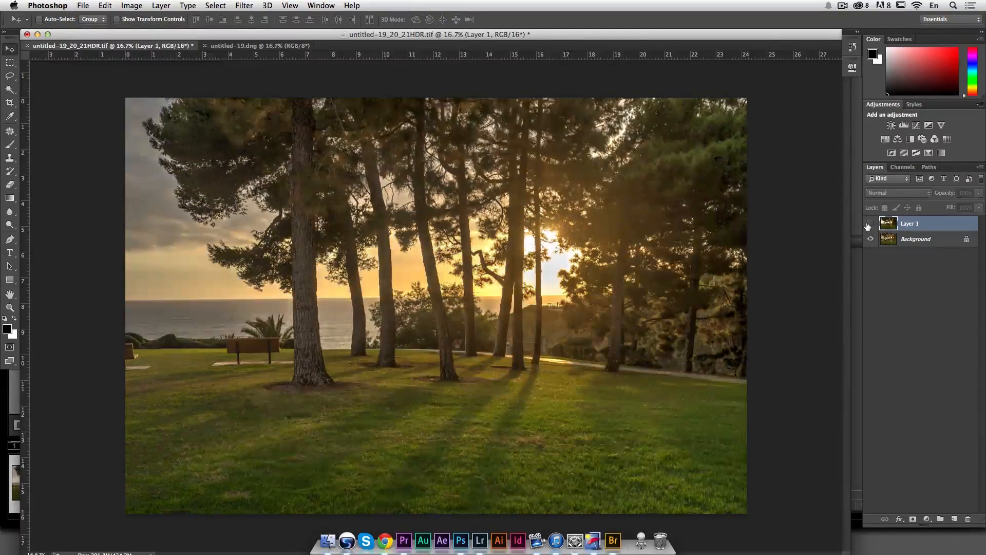
click(869, 224)
click(915, 241)
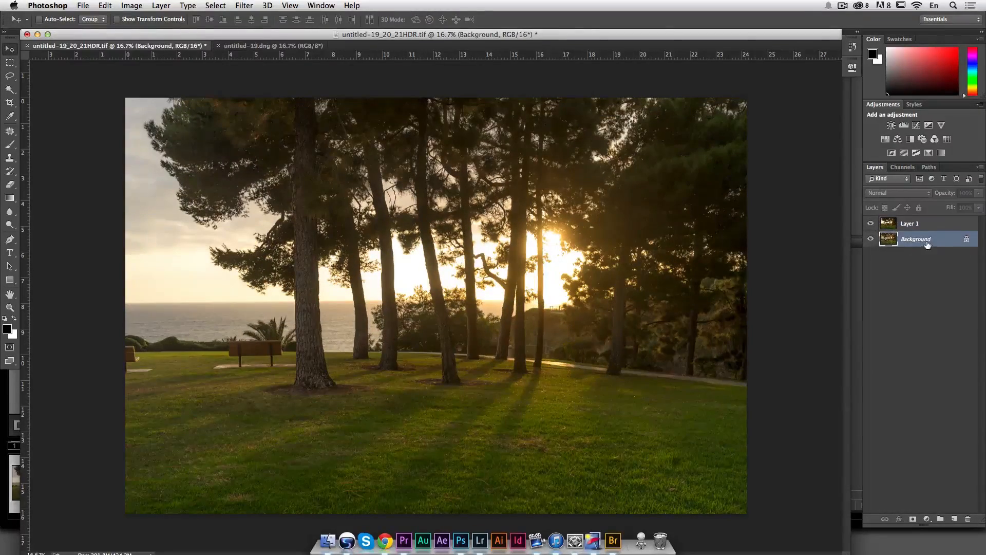
mouse_move(919, 236)
mouse_down()
mouse_move(920, 216)
mouse_move(915, 226)
mouse_move(904, 221)
mouse_move(912, 227)
mouse_up()
drag(967, 241, 968, 519)
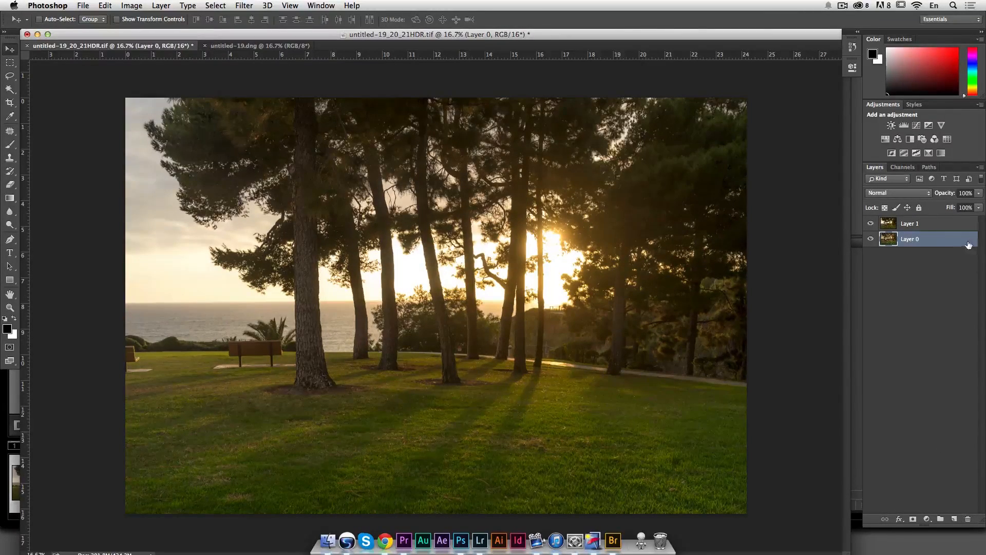
drag(921, 244, 876, 225)
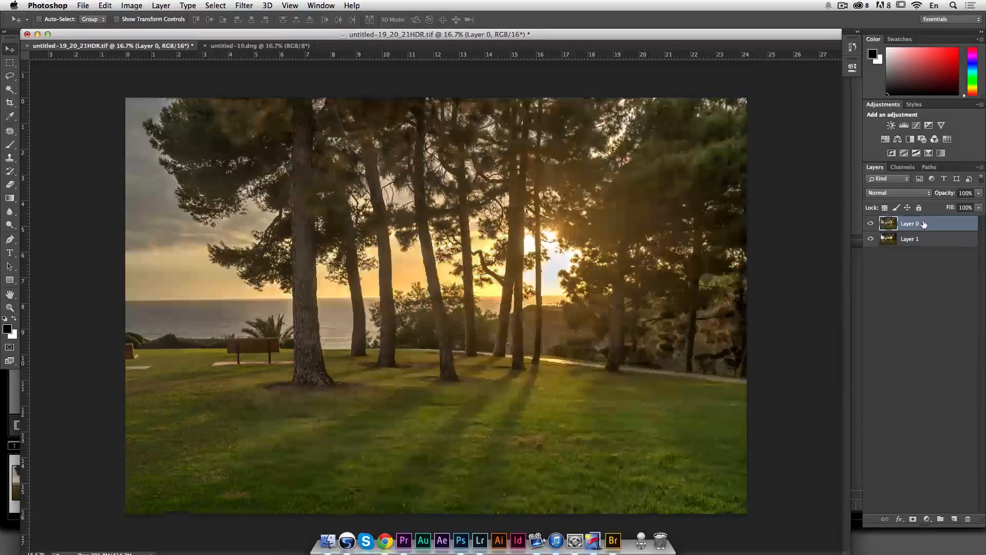
Step: Toggle the top layer's visibility to compare the two layers
click(870, 225)
click(870, 225)
click(871, 225)
click(870, 225)
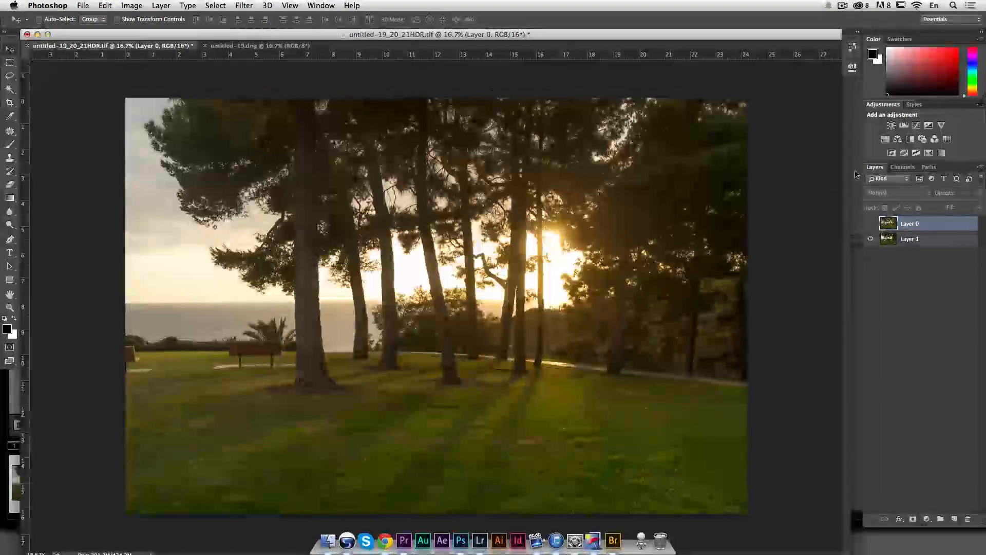
click(871, 224)
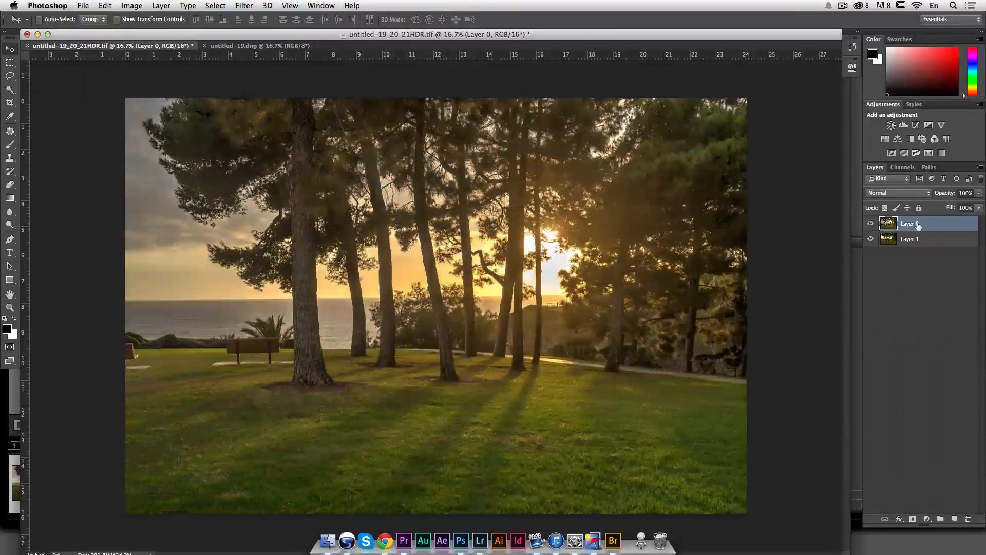
Step: Select both layers and auto-align them using the Auto projection
shift+click(937, 240)
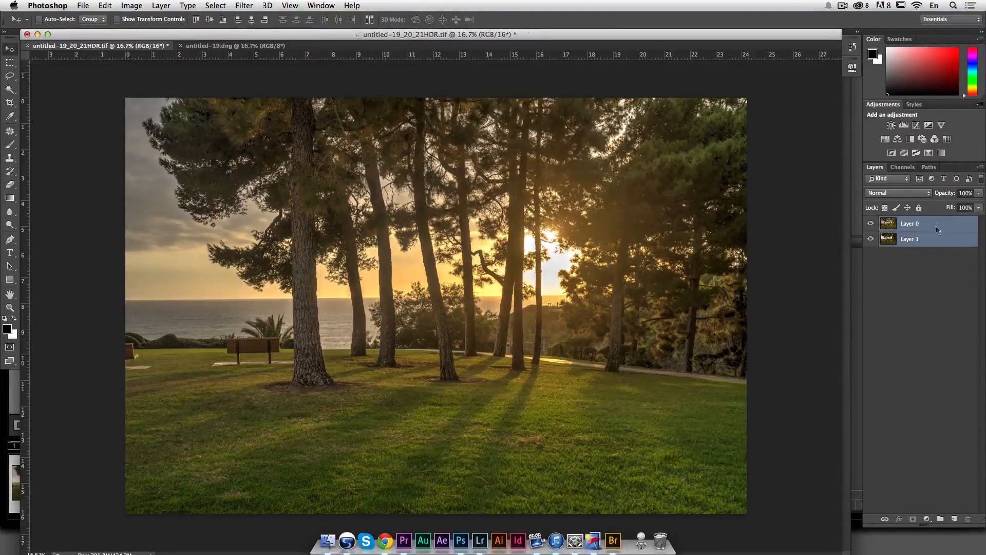
click(83, 5)
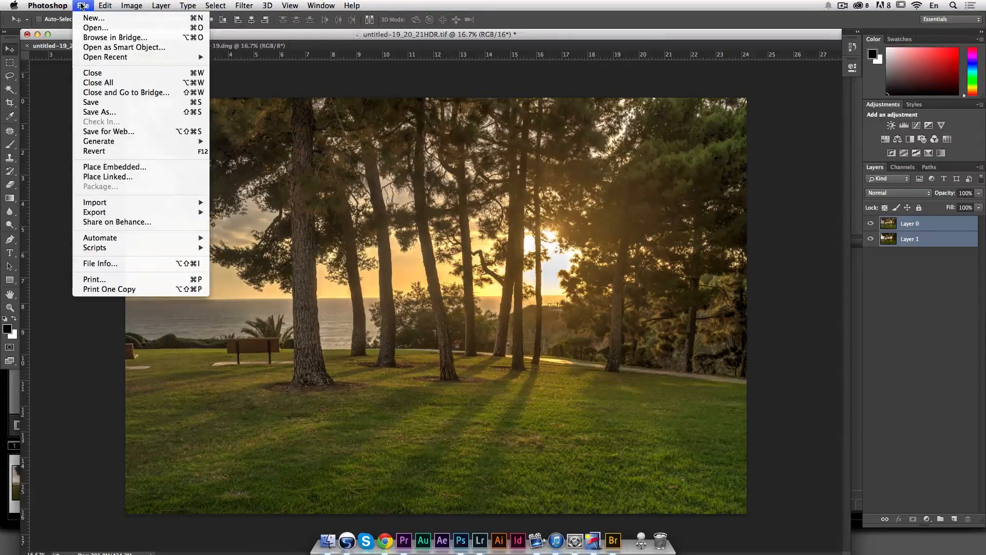
mouse_move(105, 5)
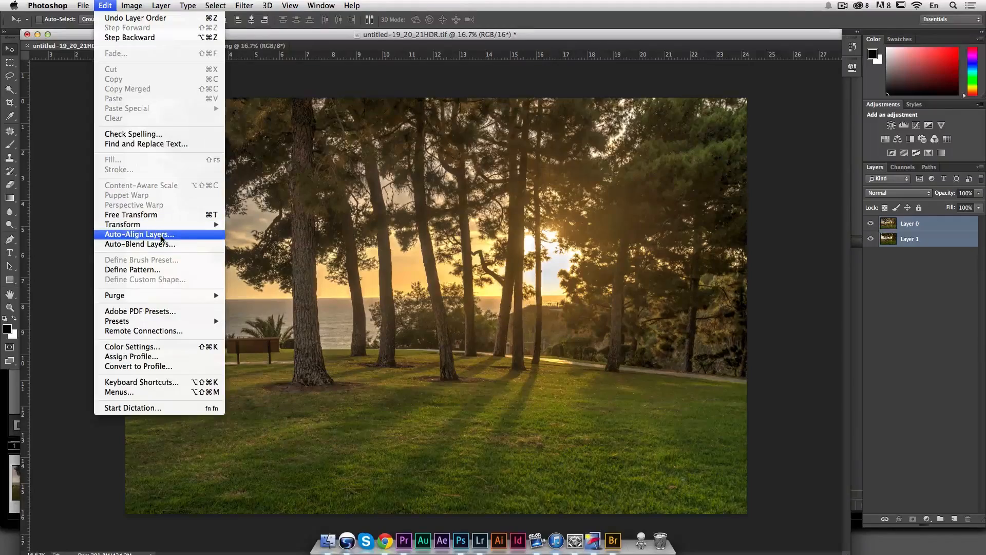
click(168, 234)
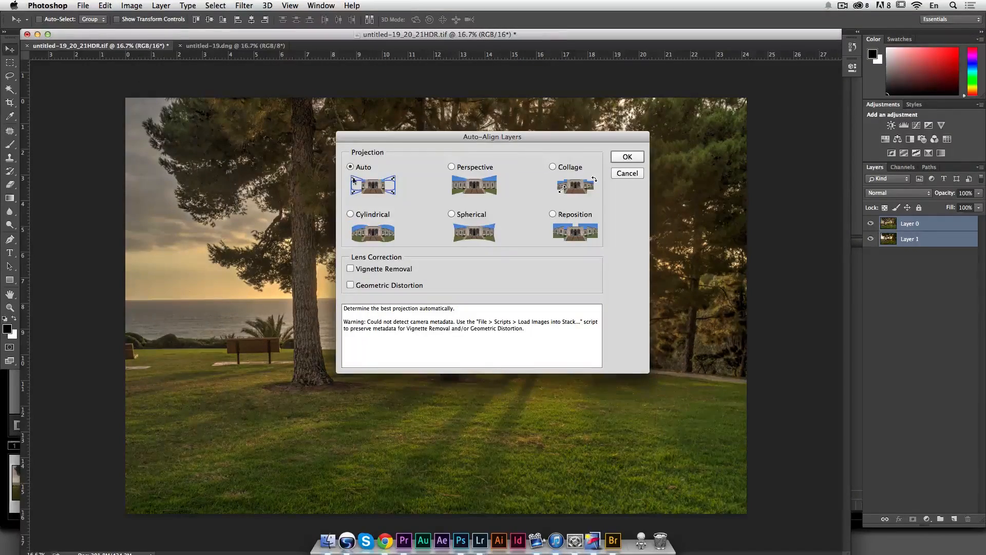
click(626, 157)
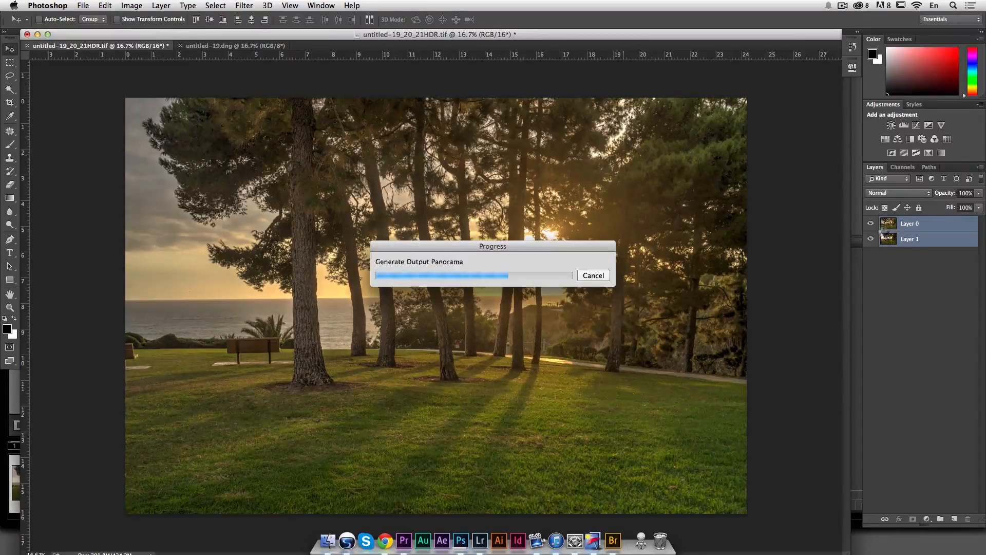
Step: Toggle the top layer's visibility to check the alignment
click(870, 224)
click(870, 224)
click(871, 225)
click(871, 225)
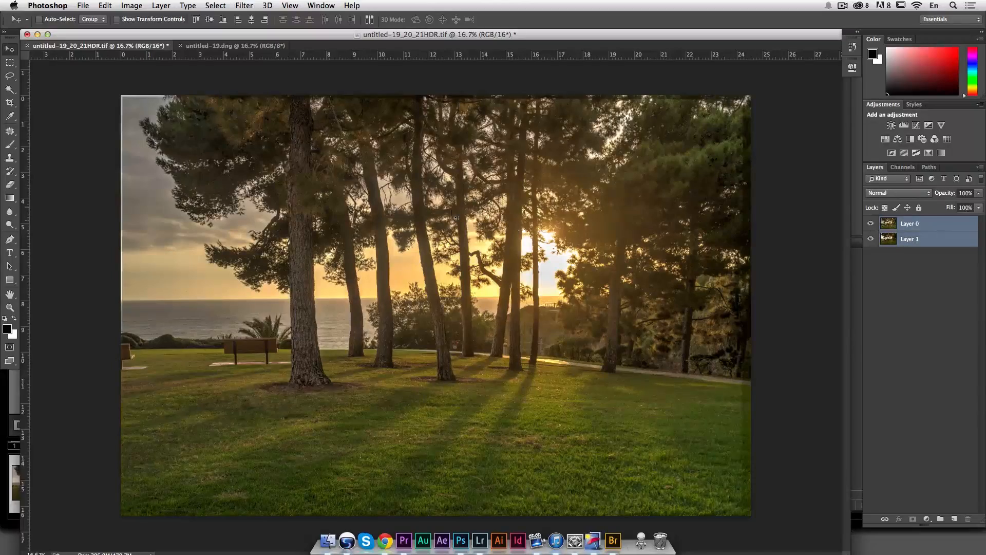
Step: Select Layer 0 and set its opacity to 51%
click(937, 259)
click(935, 229)
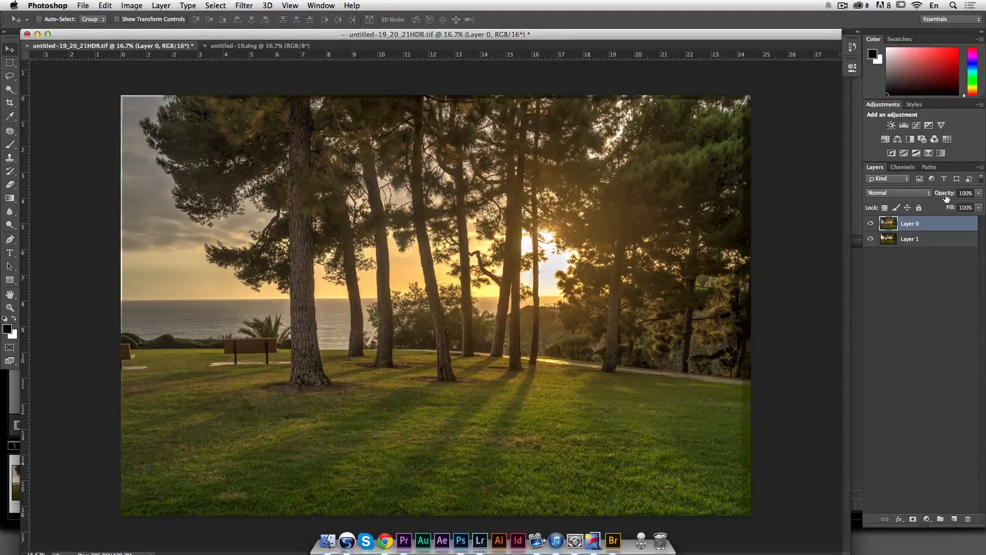
drag(946, 195, 921, 197)
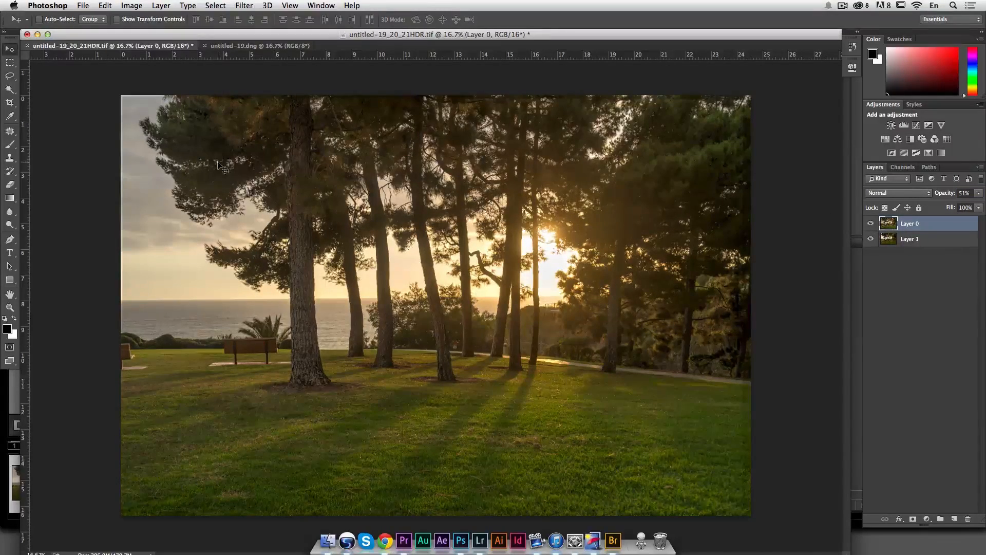
Step: Zoom into the tree edges to check the blend and set Layer 0's opacity to 47%
key(z)
click(246, 169)
click(247, 169)
click(266, 164)
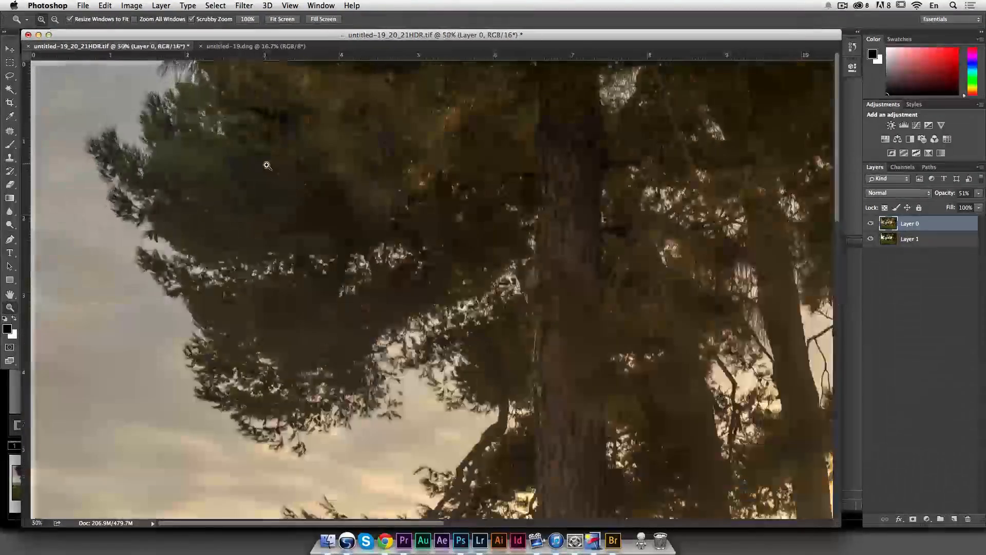
drag(938, 198, 965, 198)
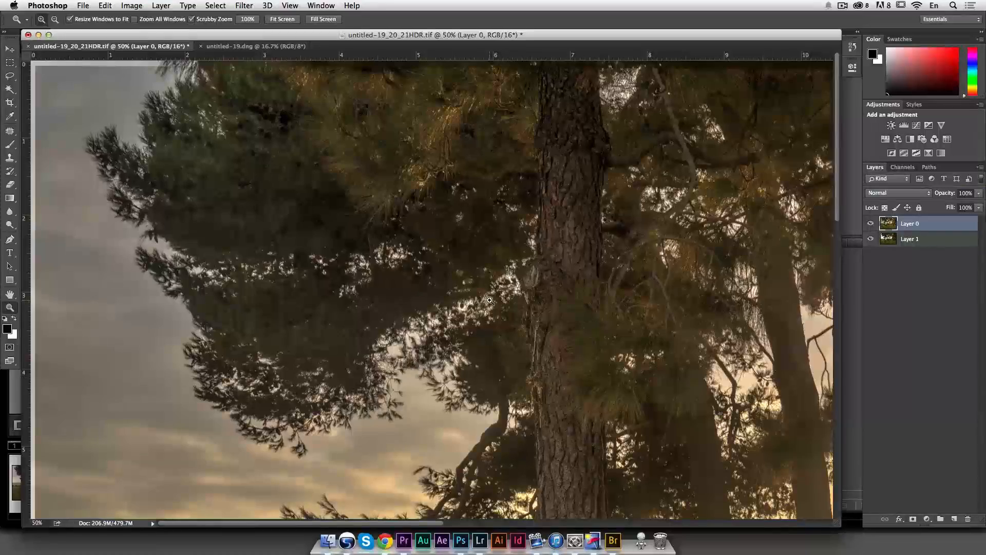
click(403, 370)
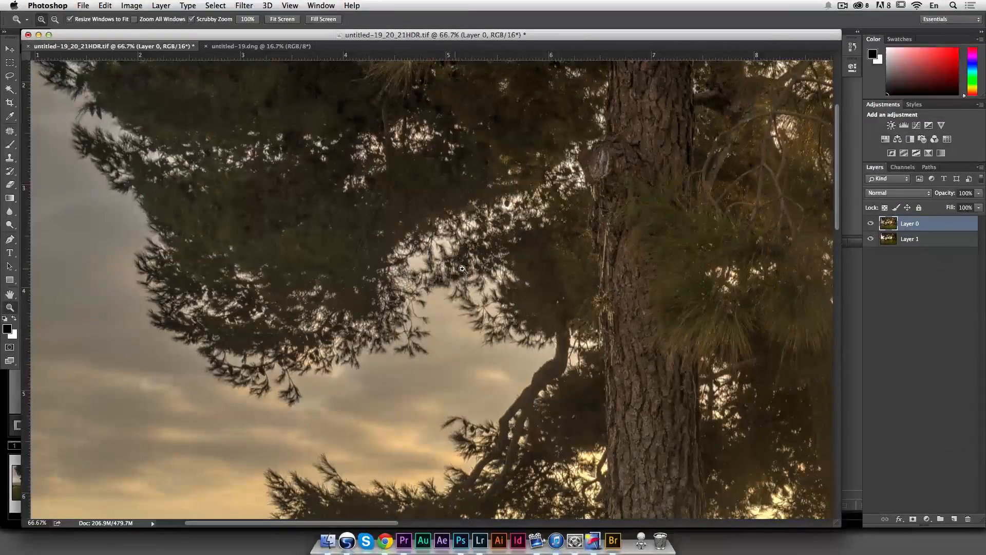
drag(941, 193, 914, 194)
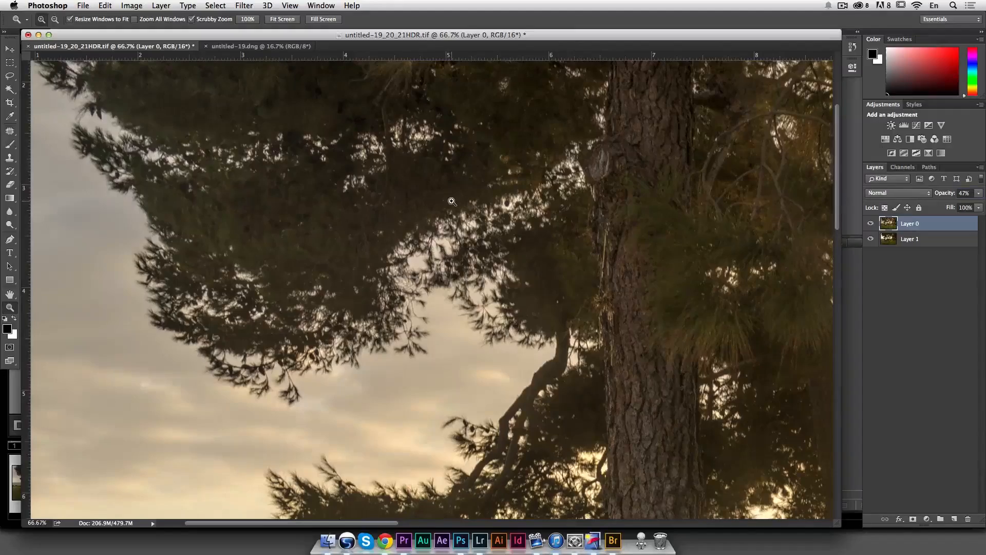
Step: Toggle Layer 0's visibility repeatedly to compare the blended result with the HDR layer alone
alt+click(405, 223)
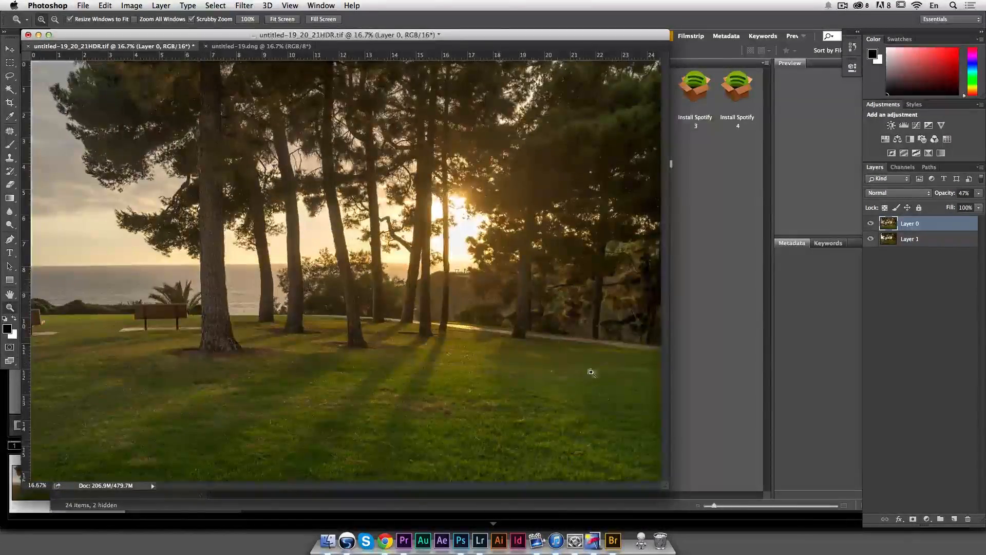
drag(669, 488, 841, 518)
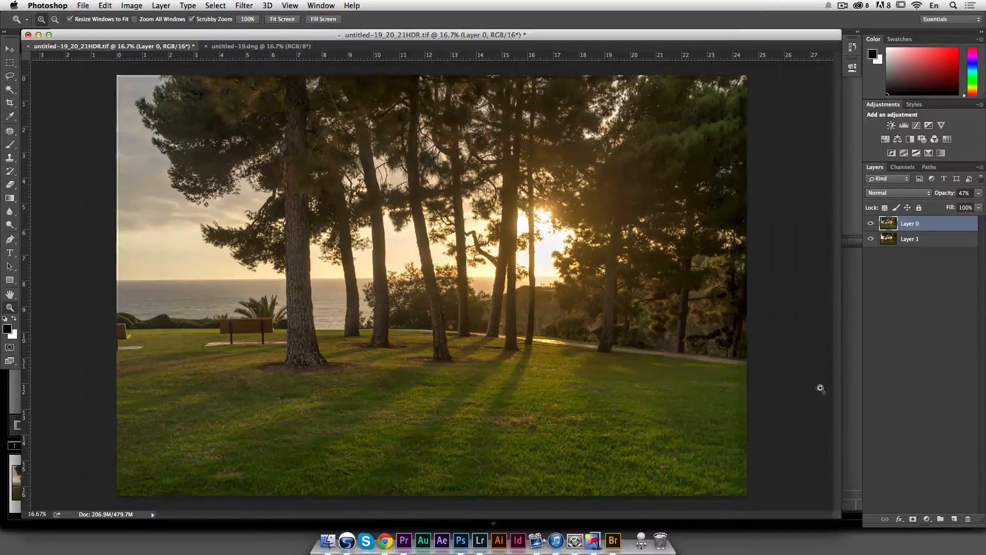
click(871, 224)
click(870, 224)
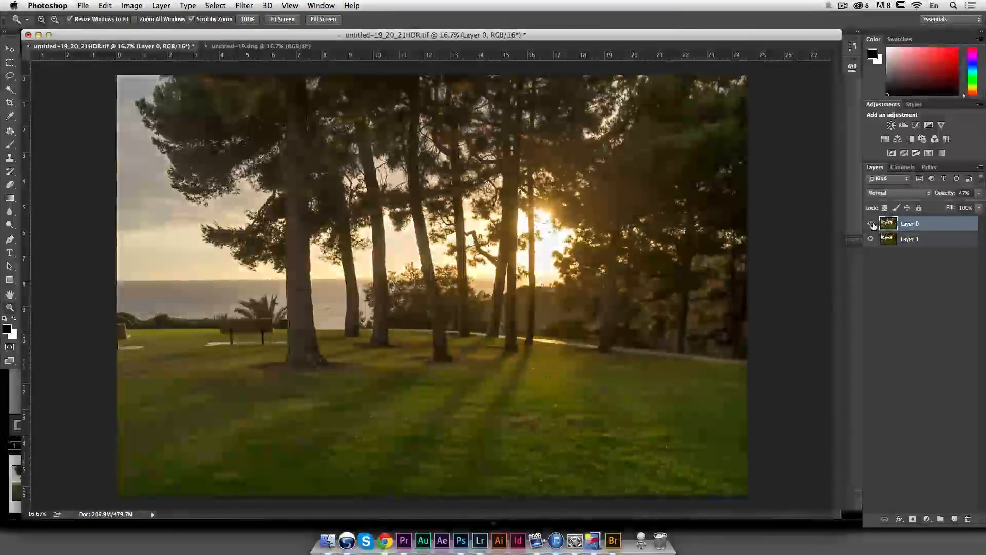
click(870, 223)
click(870, 223)
click(870, 223)
click(870, 223)
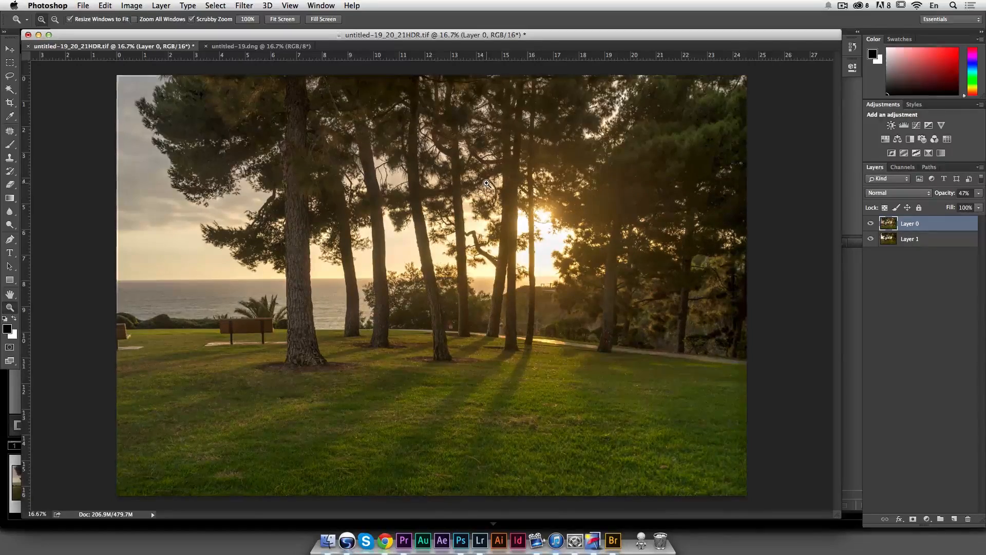
Step: Switch to Lightroom and compare FinalHDR.tif with the Photomatix HDR side by side, zoomed into the trees
click(629, 175)
click(638, 169)
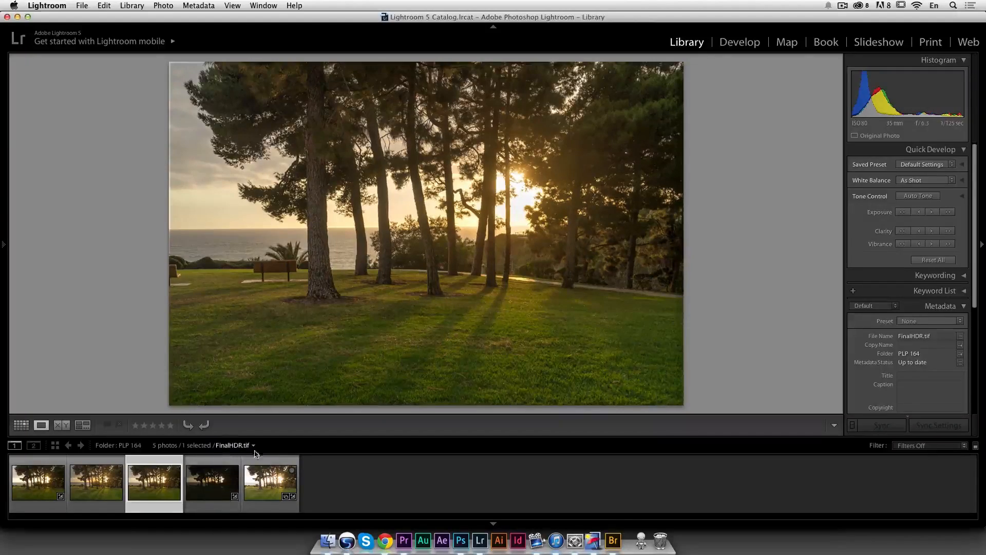
click(467, 225)
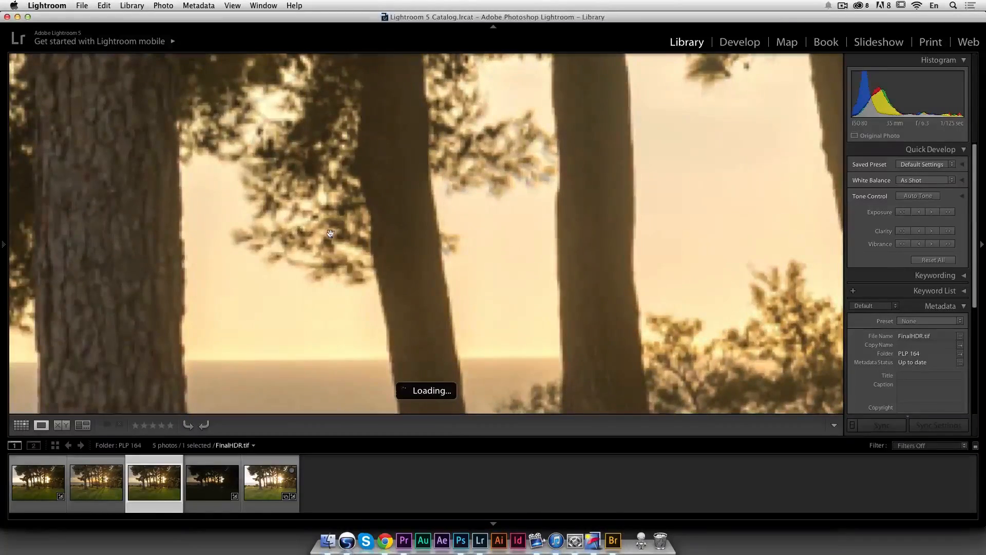
click(362, 224)
click(97, 481)
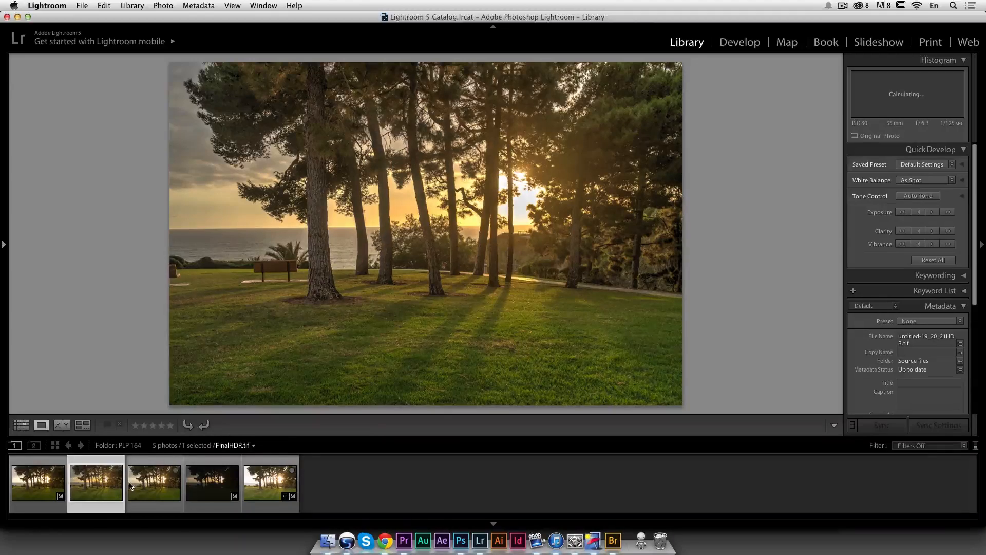
shift+click(156, 486)
key(c)
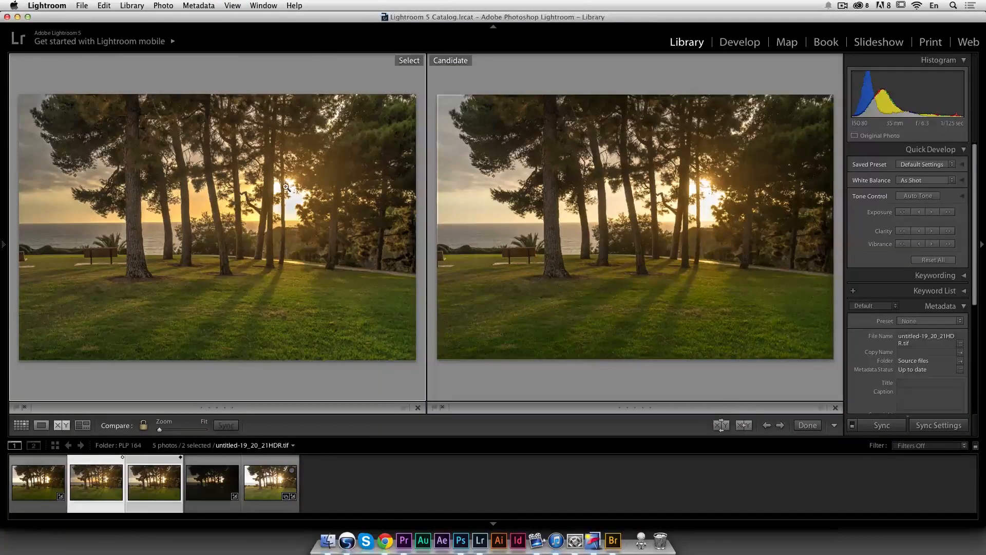
click(256, 181)
click(256, 161)
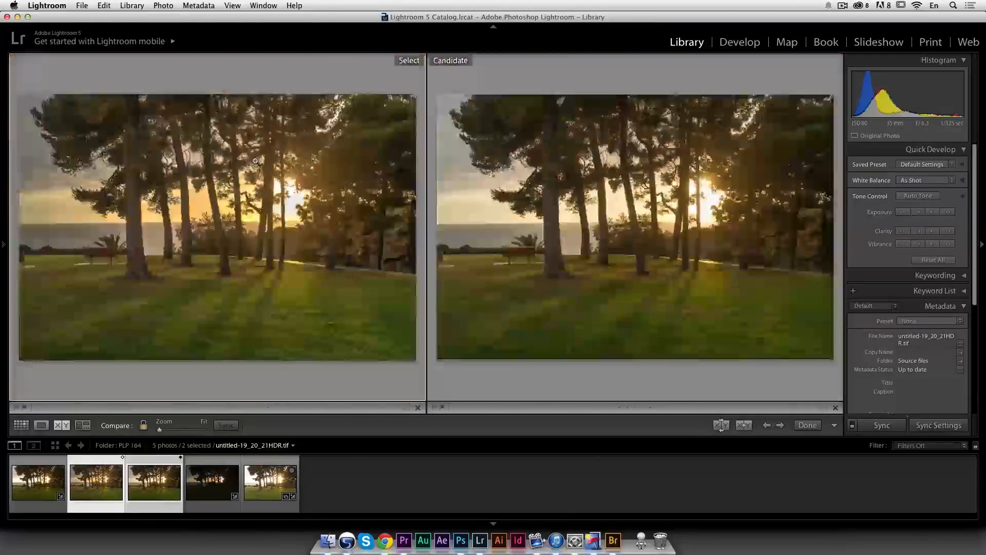
click(255, 161)
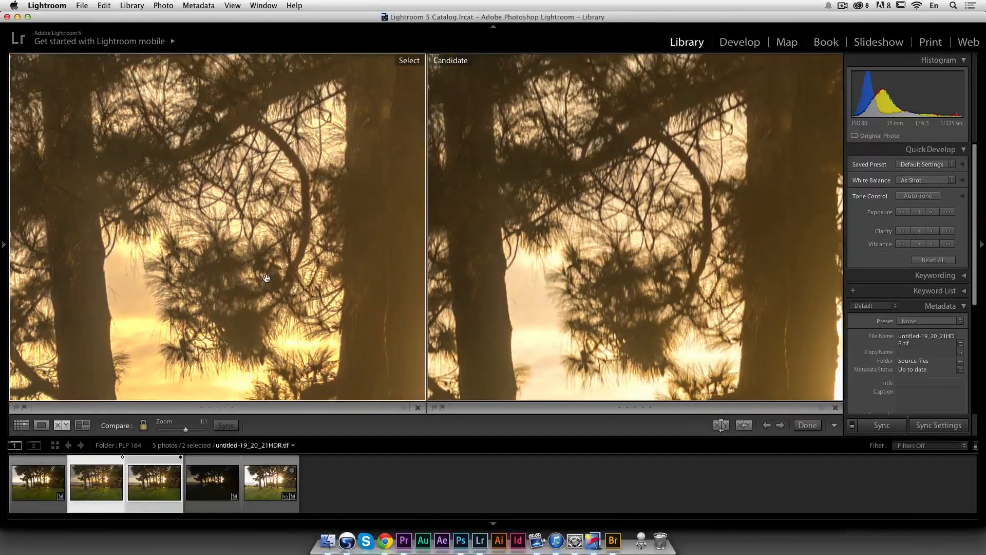
drag(598, 290, 706, 242)
drag(515, 265, 633, 225)
drag(531, 243, 642, 233)
drag(561, 222, 599, 233)
drag(494, 248, 634, 229)
click(330, 238)
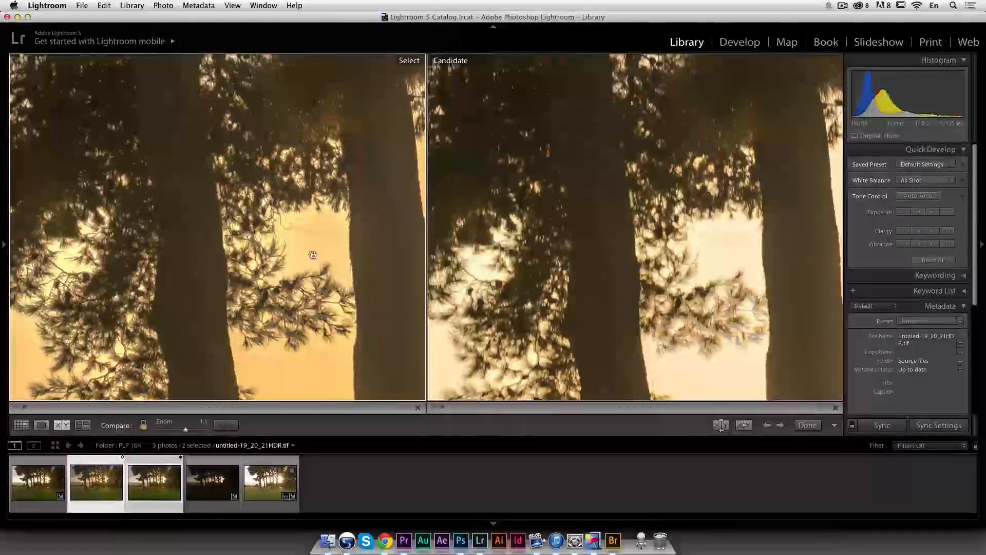
Step: Flip between the two images in single view to compare detail in the branches and sky
click(41, 425)
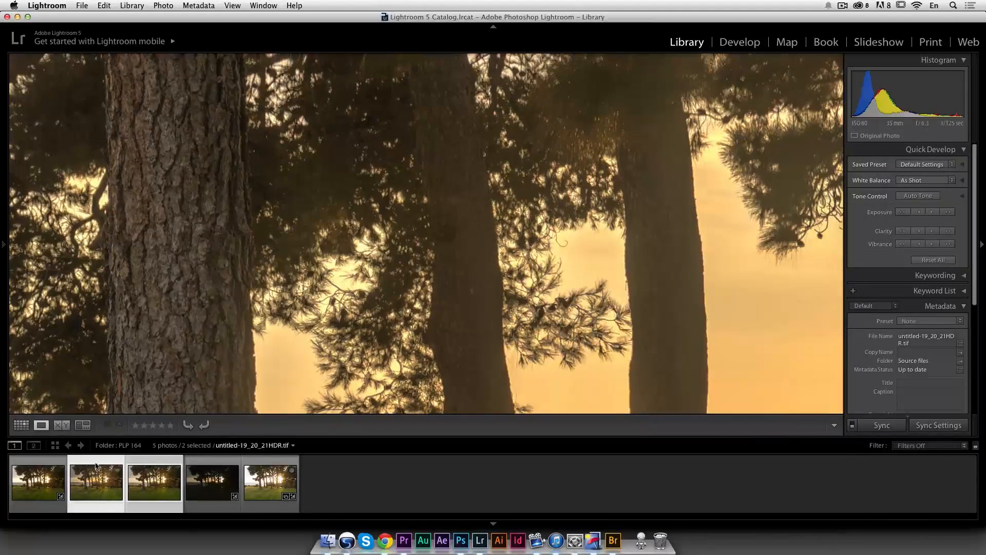
click(231, 249)
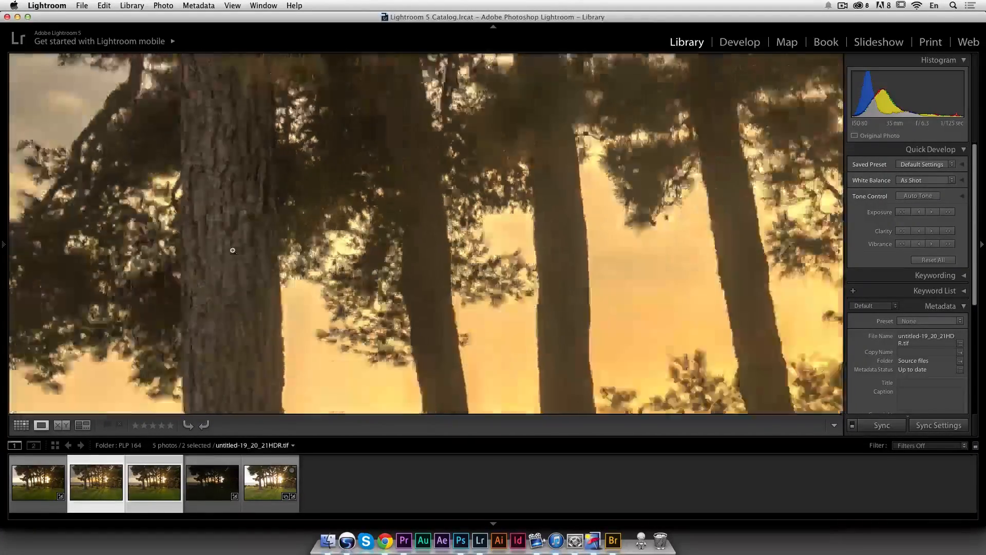
click(151, 482)
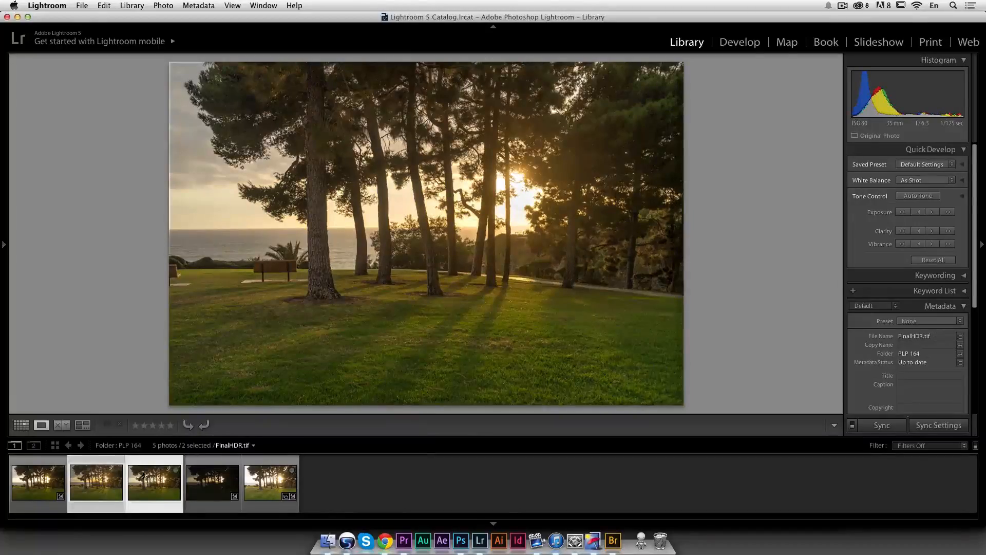
click(112, 476)
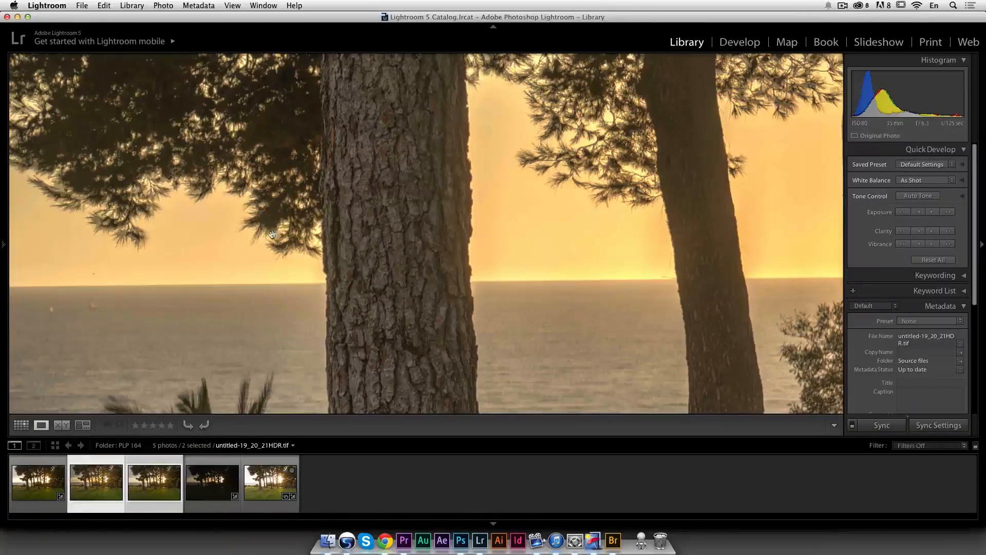
click(160, 474)
drag(245, 305, 510, 215)
drag(142, 182, 323, 215)
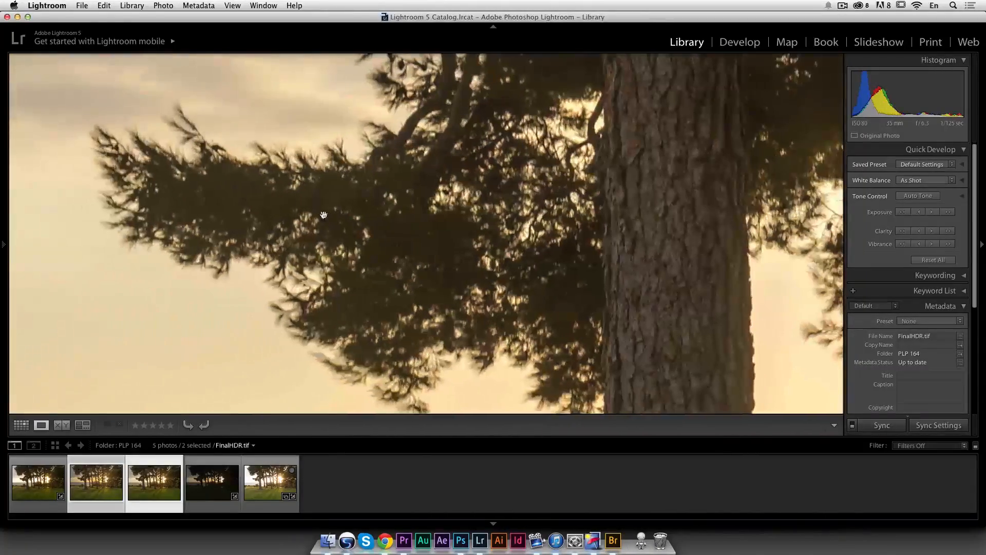
drag(500, 124, 350, 242)
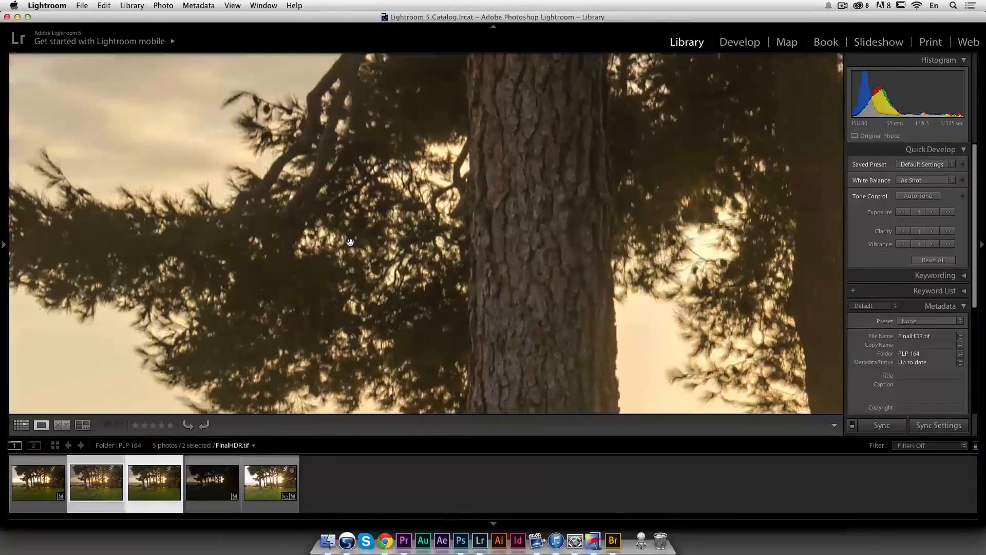
click(323, 269)
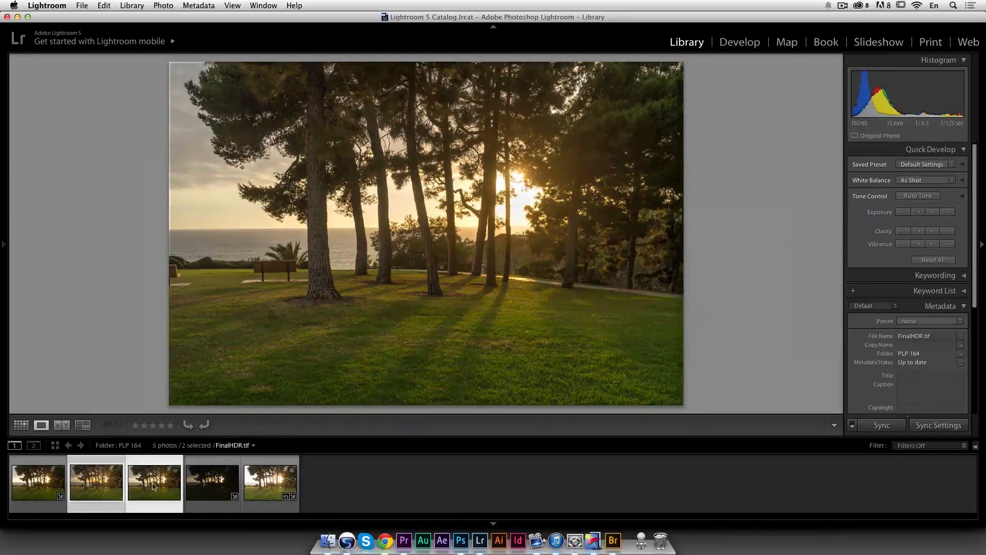
click(118, 472)
click(131, 475)
click(98, 477)
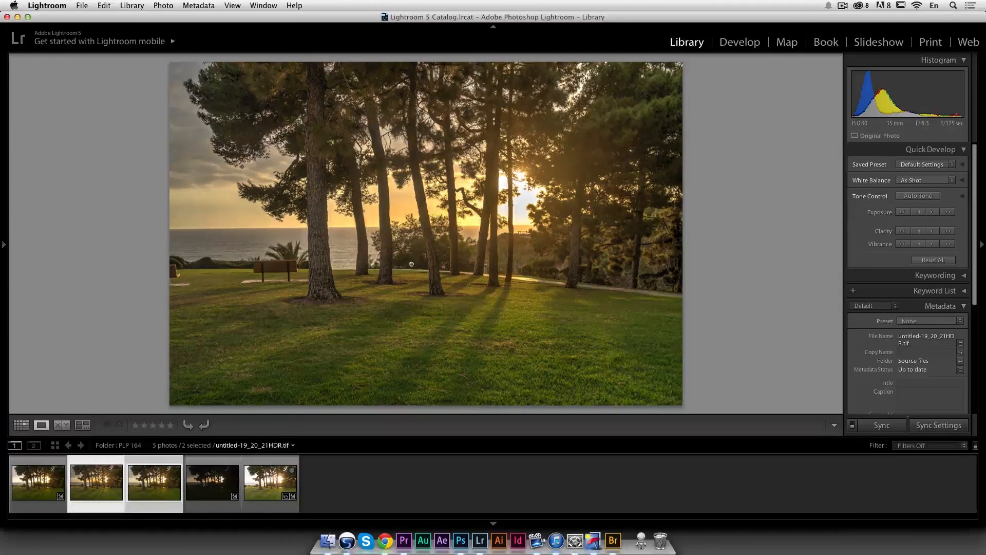
click(326, 481)
click(155, 483)
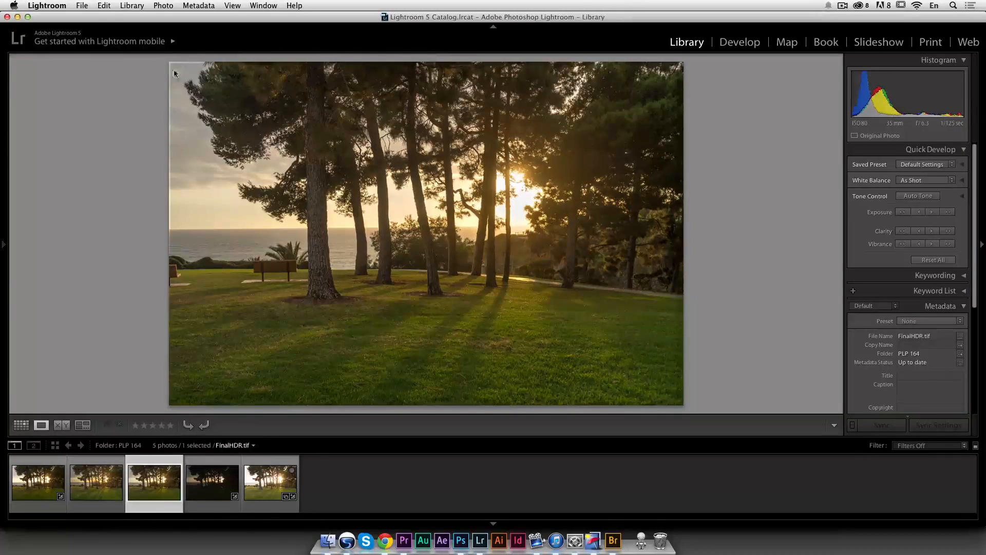
Step: Crop FinalHDR.tif in Develop, trimming slightly from the left and top edges
key(d)
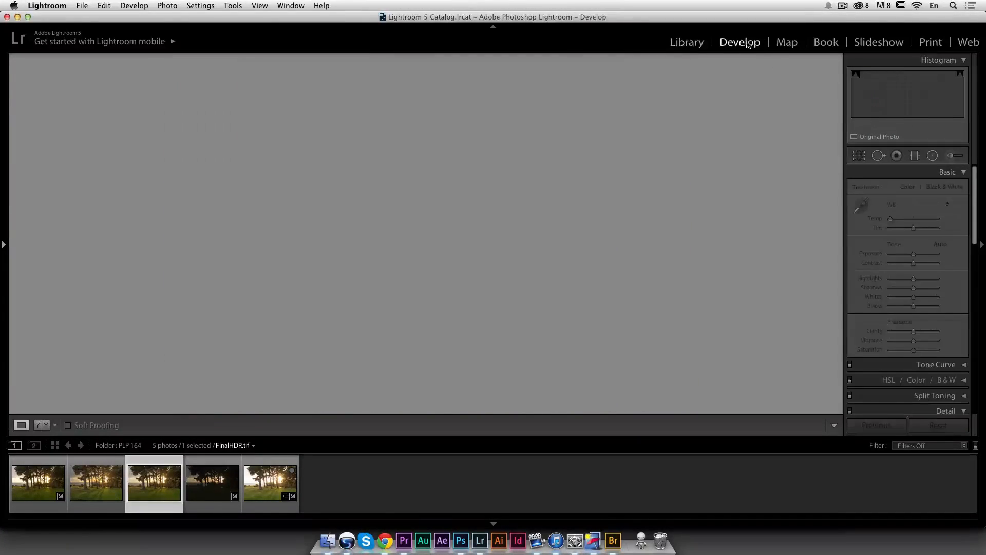
click(858, 155)
drag(427, 62, 427, 70)
mouse_move(169, 234)
mouse_down()
mouse_move(186, 235)
mouse_move(178, 233)
mouse_up()
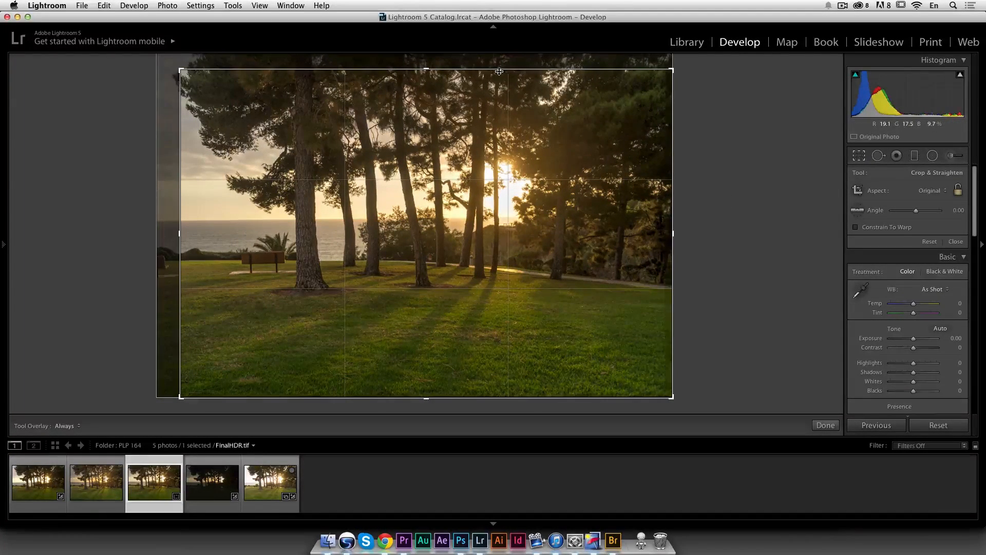
drag(507, 70, 510, 82)
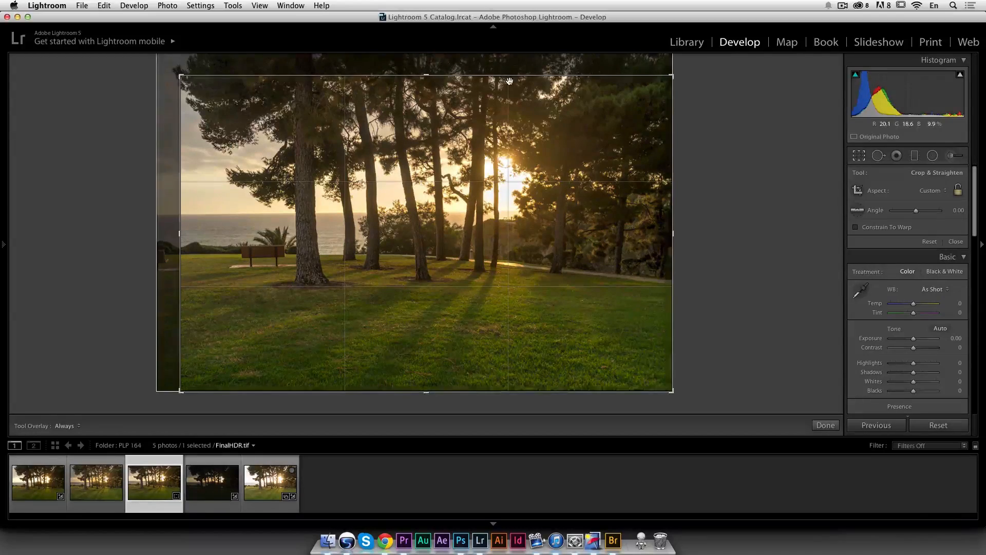
key(Return)
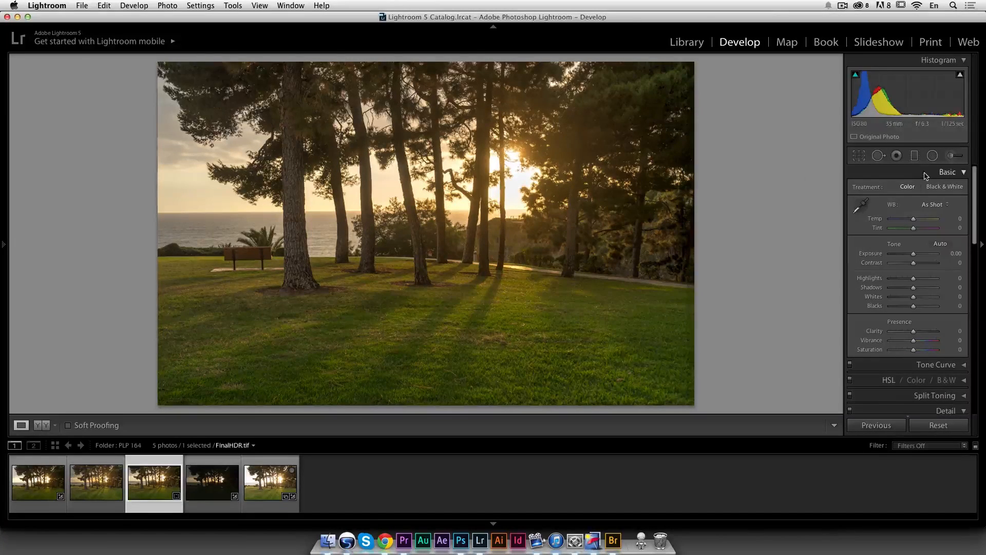
Step: Set Highlights to -46, Shadows to +46, Whites to +37 and Blacks to -37
click(926, 288)
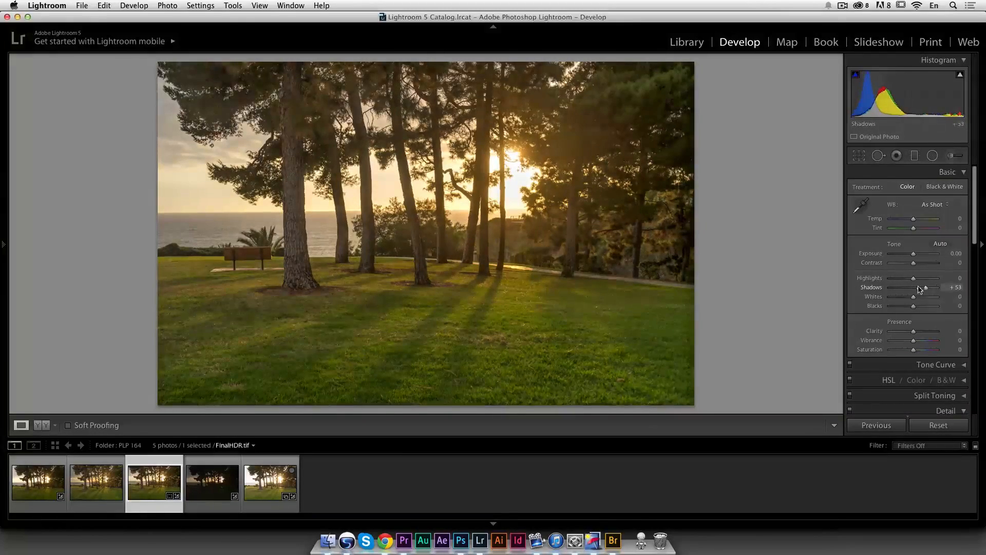
click(900, 278)
click(915, 297)
mouse_move(917, 299)
mouse_down()
mouse_move(904, 306)
mouse_move(902, 278)
mouse_move(923, 287)
mouse_up()
click(907, 306)
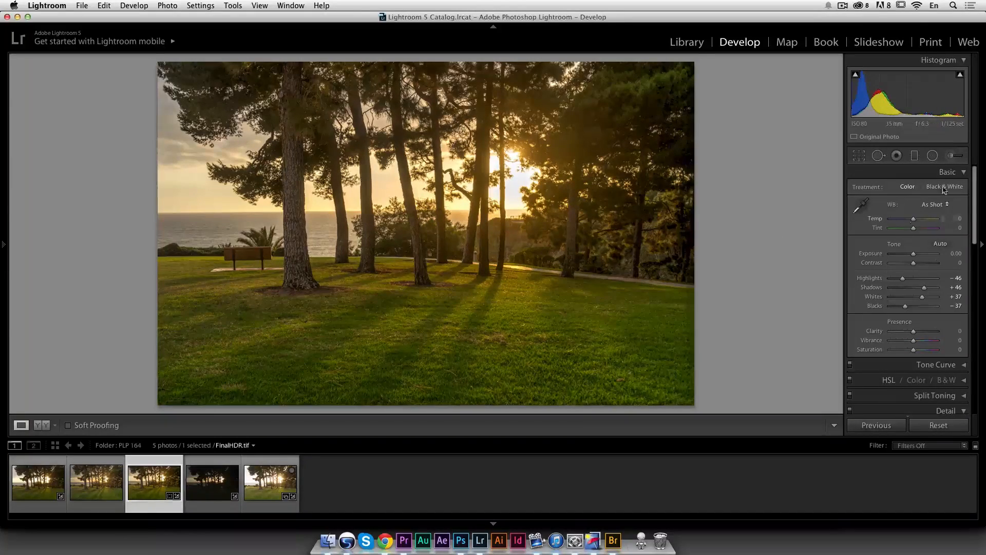
Step: Open the Adjustment Brush and set its Temp to 30 and Tint to 78
click(951, 155)
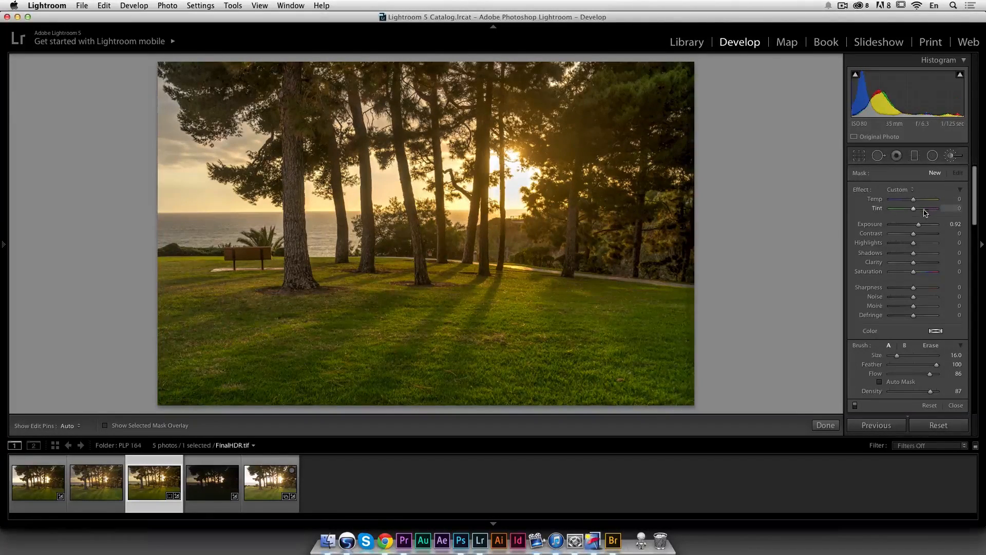
click(920, 200)
drag(926, 209, 930, 209)
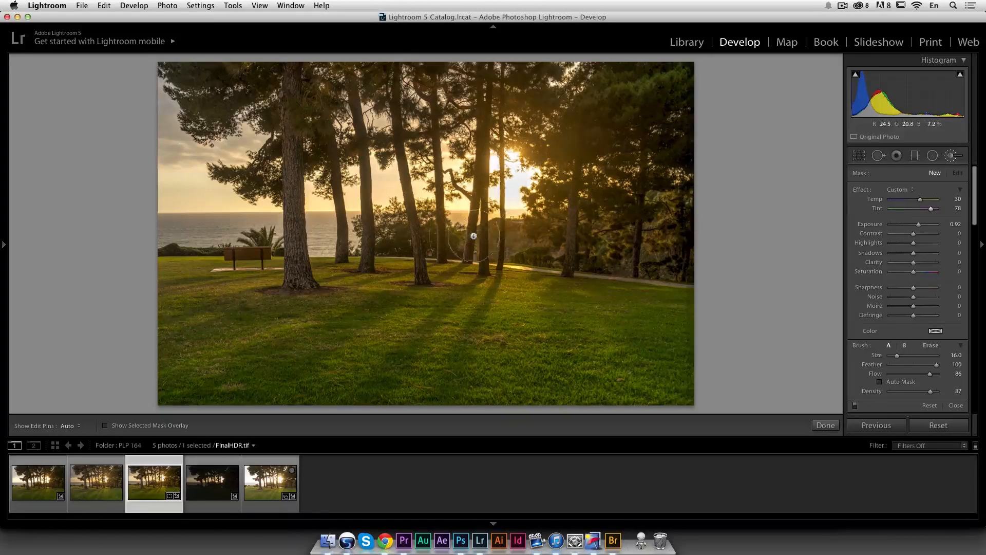
Step: Paint warm light with the brush along the sun rays falling across the grass
drag(976, 224, 977, 252)
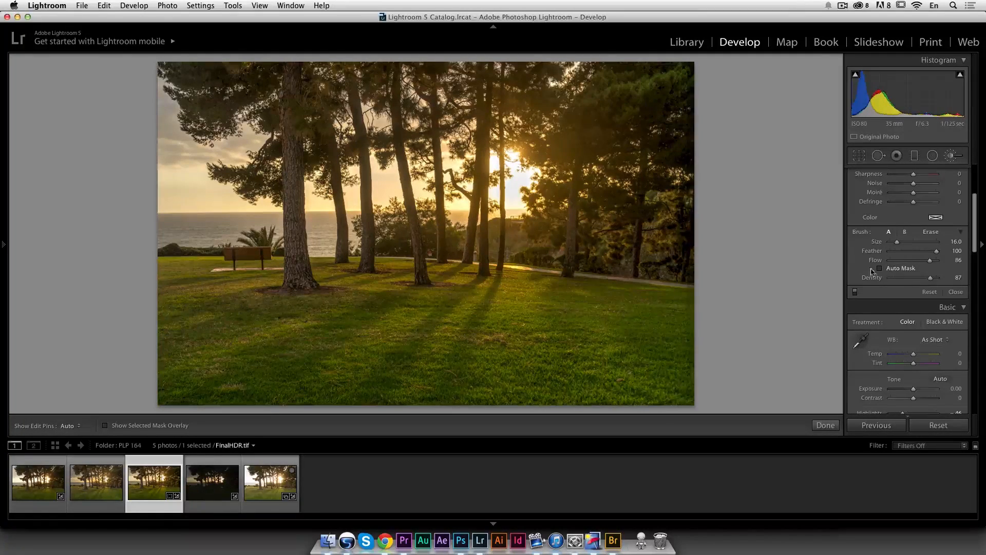
scroll(494, 189, down, 4)
scroll(470, 215, down, 3)
scroll(483, 203, up, 1)
drag(469, 261, 284, 401)
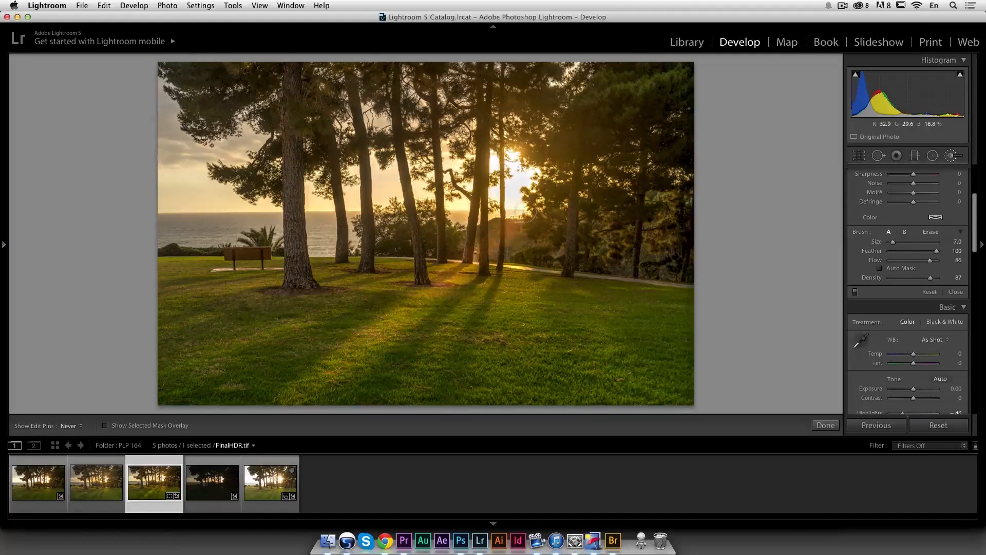
drag(430, 355, 391, 417)
scroll(517, 251, up, 6)
drag(516, 247, 510, 440)
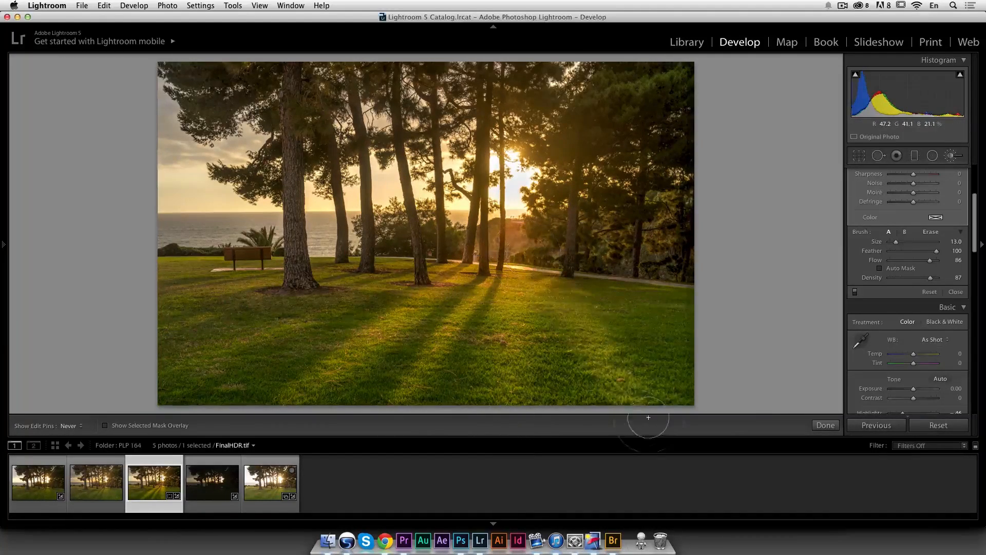
Step: Paint one more warm stroke across the grass, raise the brush mask's Tint to 100, and close the Adjustment Brush
drag(479, 226, 174, 363)
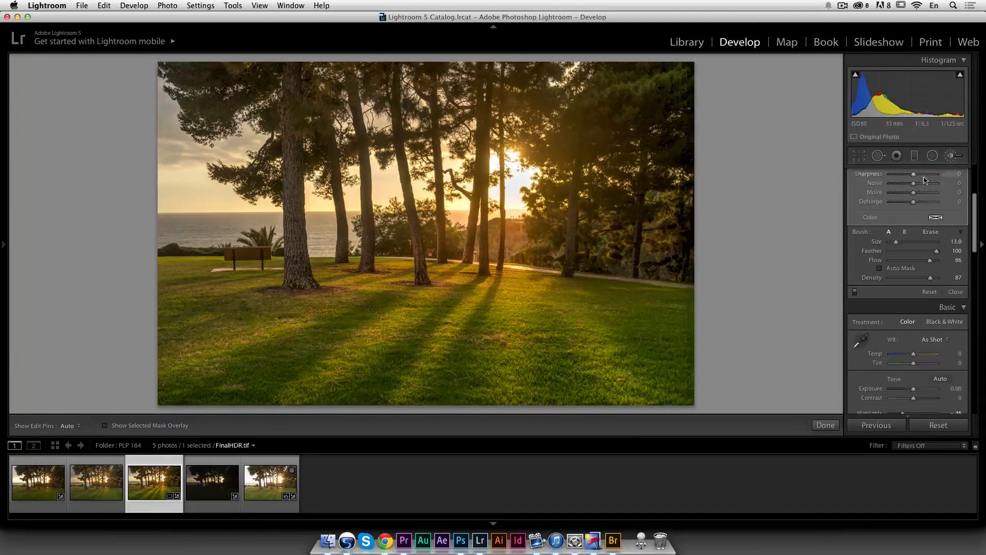
scroll(934, 207, up, 5)
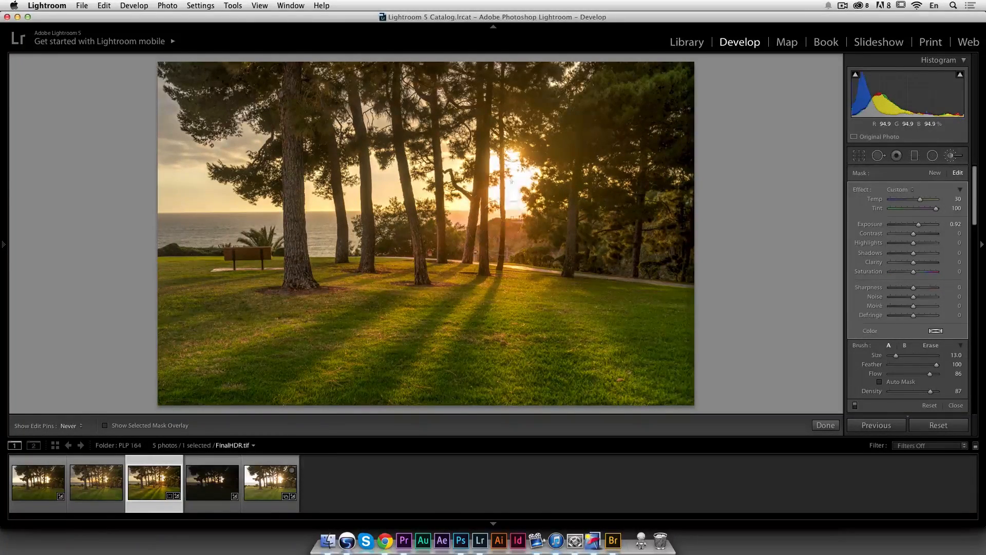
click(935, 209)
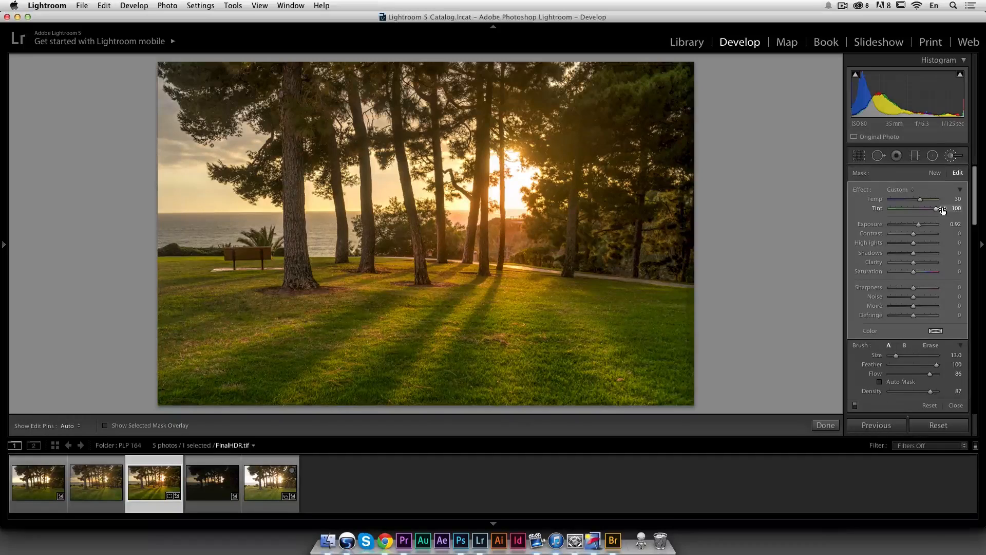
click(924, 275)
click(956, 405)
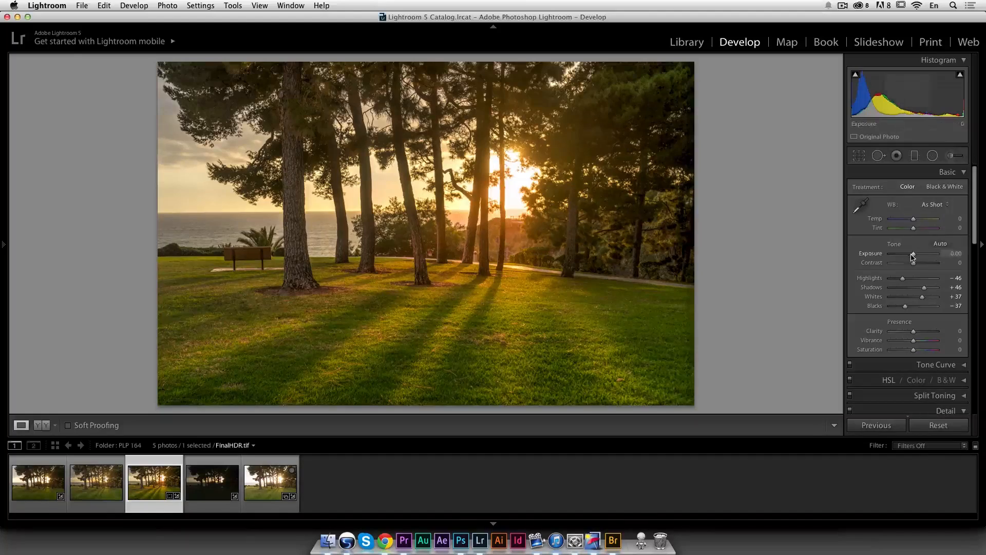
Step: Set the photo's Exposure to -0.50 and Whites to +58
drag(913, 256, 911, 255)
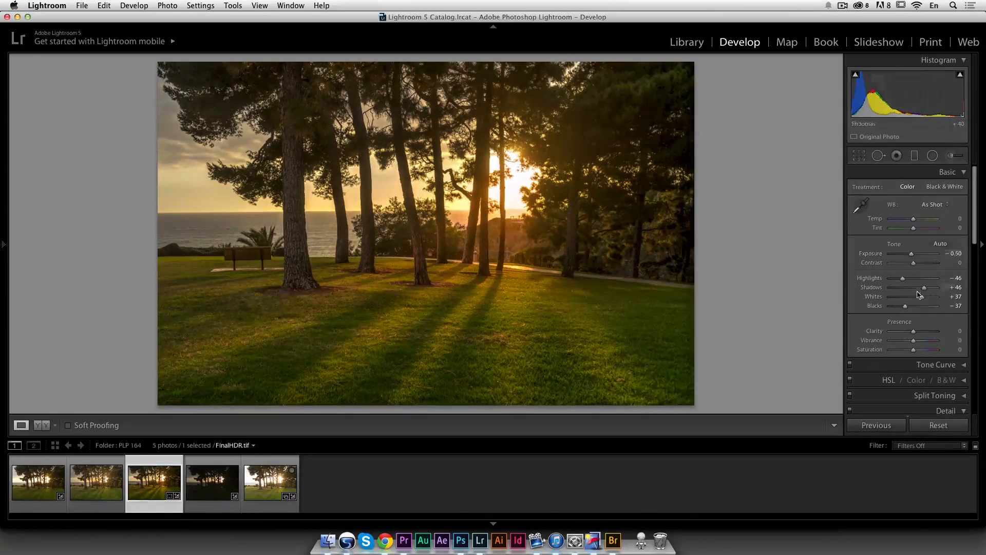
drag(923, 299, 927, 300)
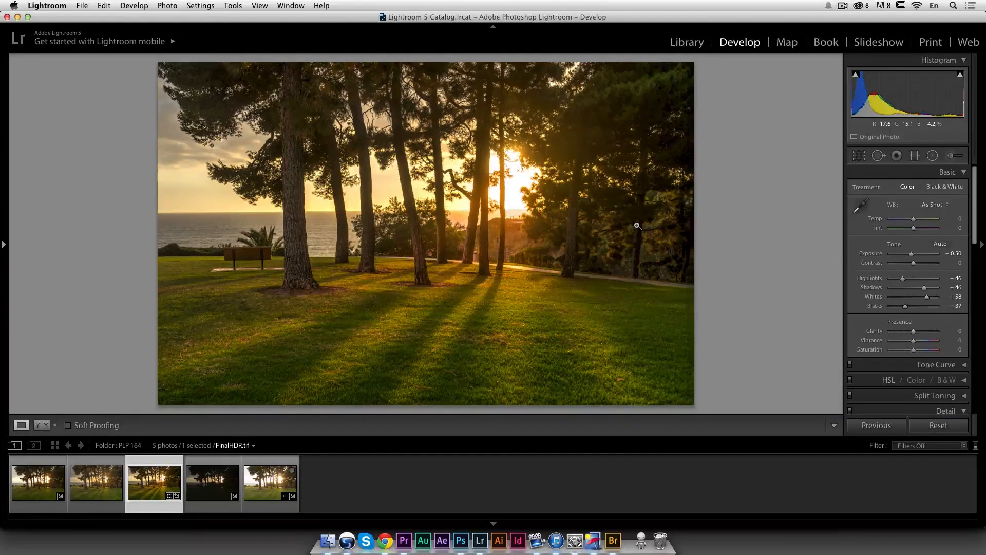
Step: Reopen the Adjustment Brush and toggle its effect off and on to compare the painted light
click(950, 155)
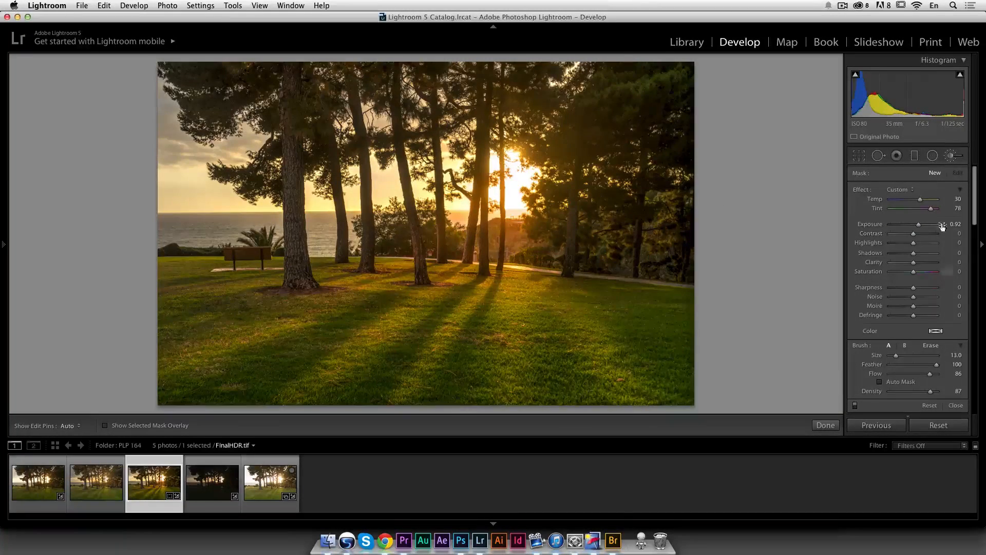
click(855, 406)
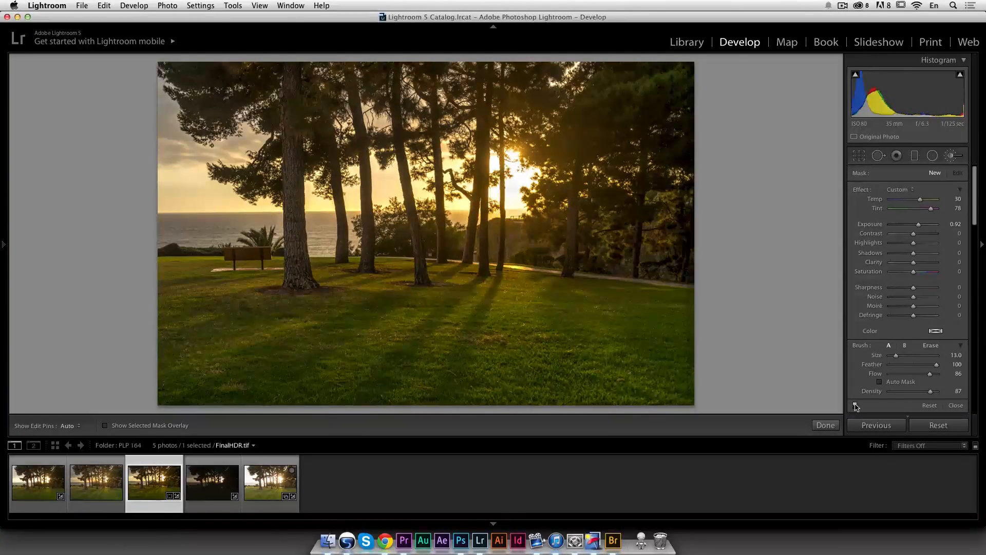
click(855, 406)
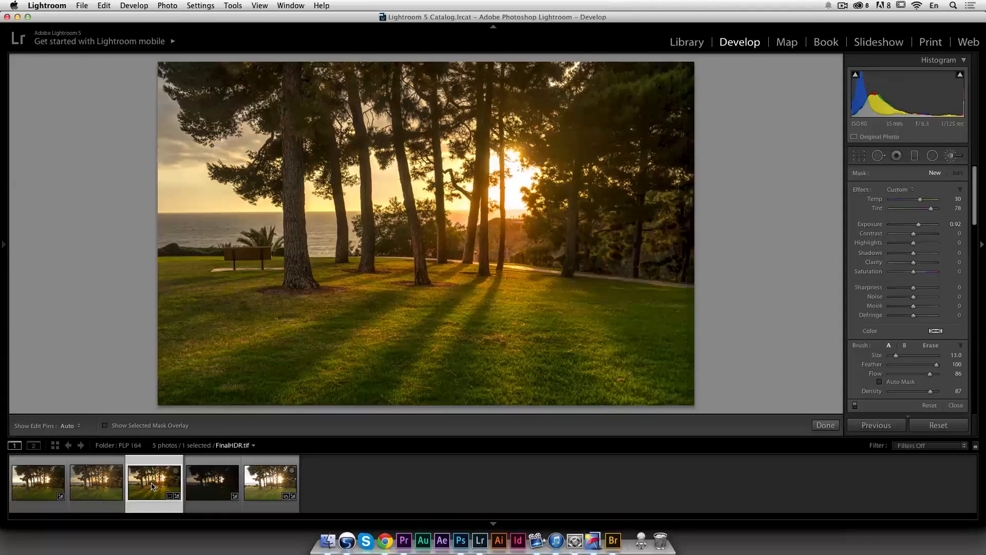
Step: Synchronize only Process Version, Crop and Brush settings from FinalHDR.tif to the untitled-19_20_21HDR.tif photo
super+click(96, 483)
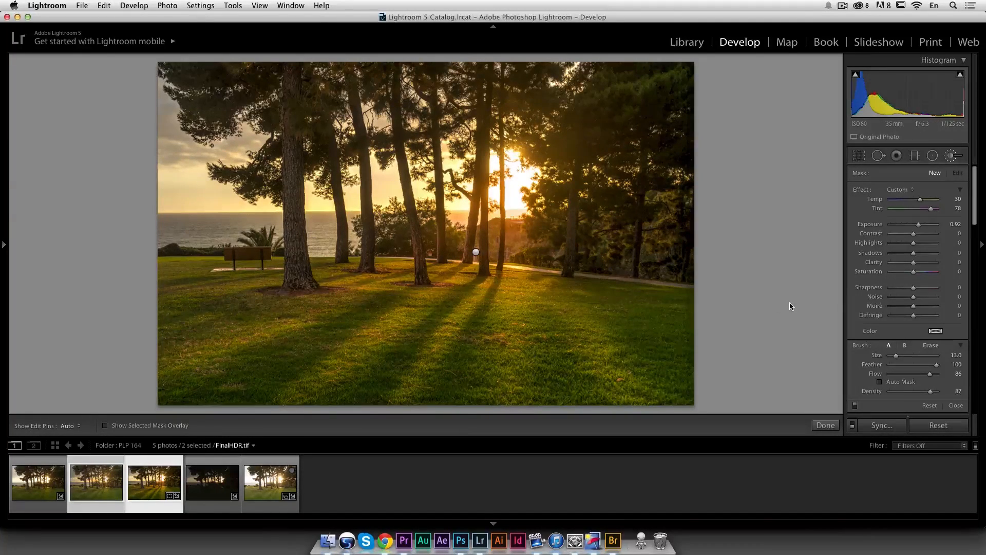
click(882, 425)
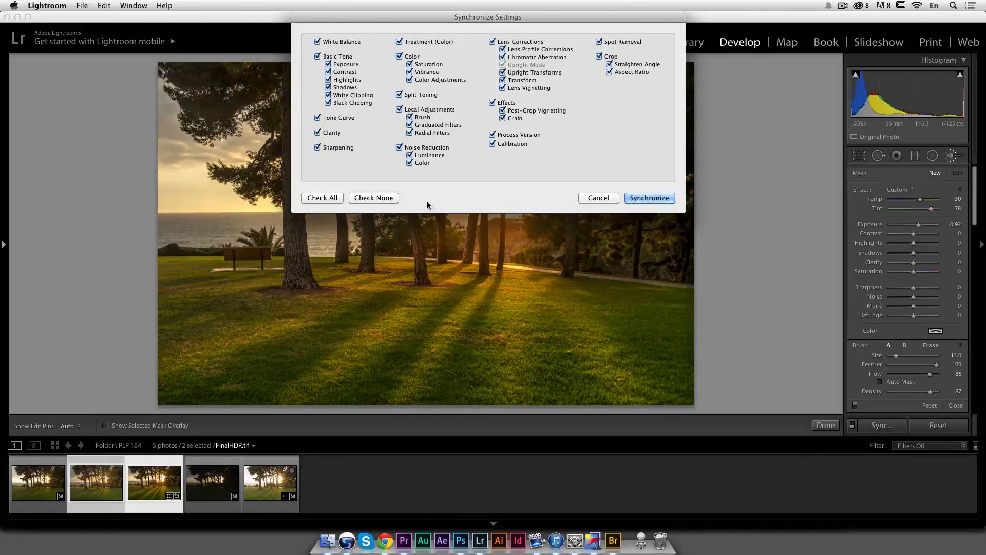
click(325, 199)
click(373, 198)
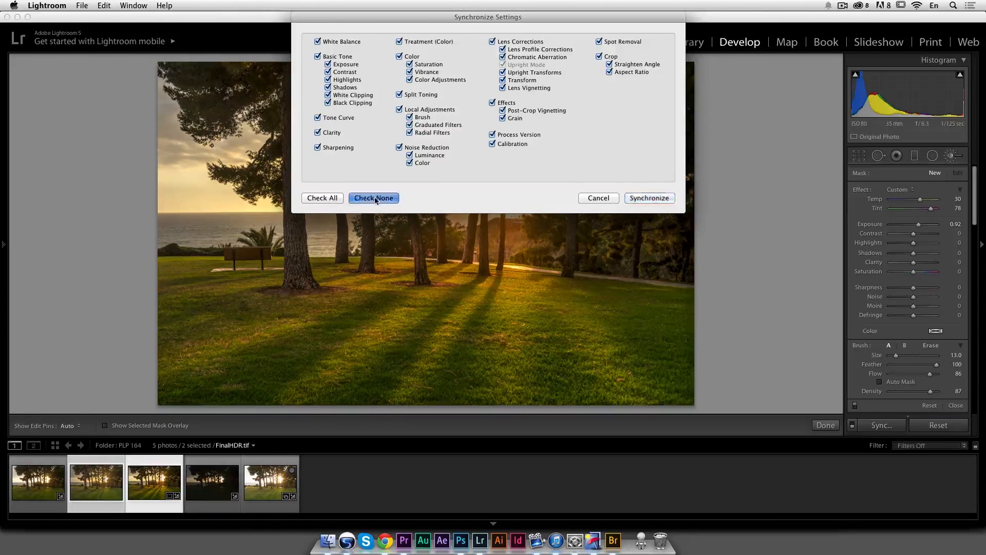
click(491, 135)
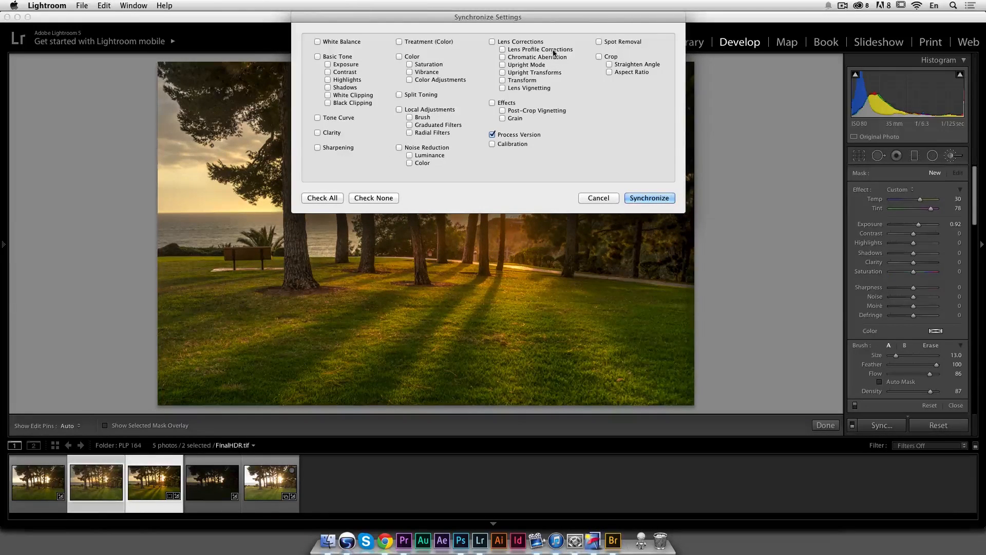
click(607, 57)
click(421, 120)
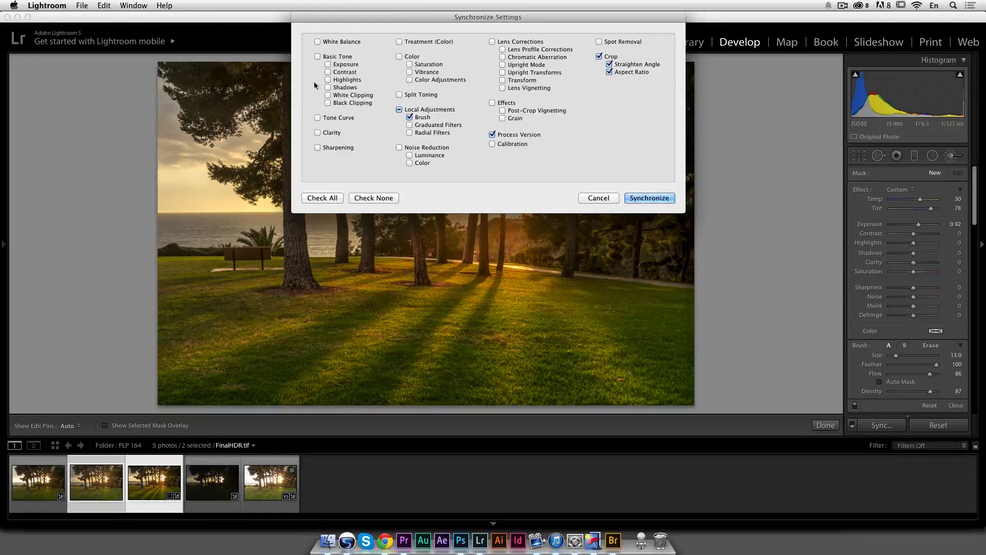
click(650, 198)
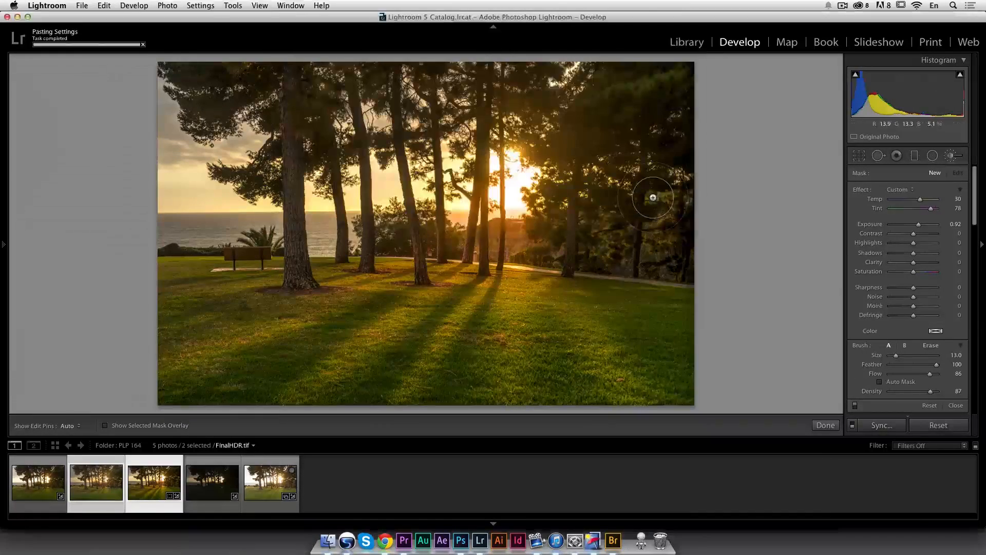
Step: Select the untitled-19_20_21HDR.tif photo and set Contrast +64, Clarity +4, Shadows +59 and Exposure -0.10
click(114, 486)
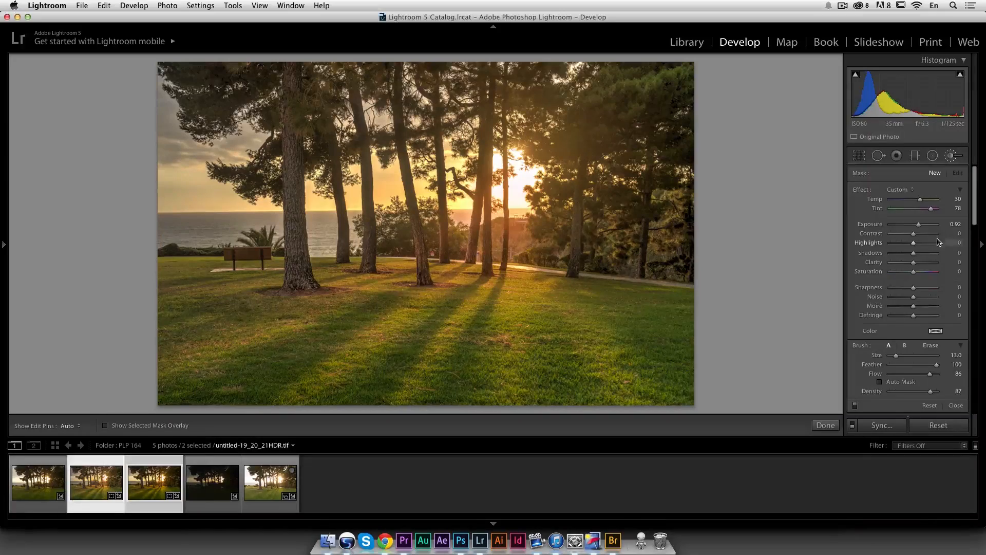
click(210, 516)
click(99, 475)
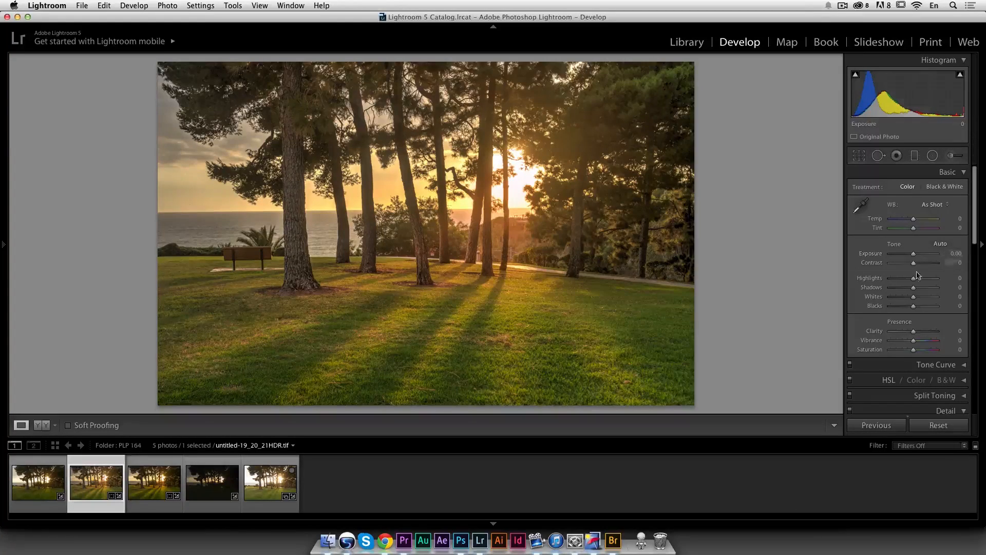
drag(913, 263, 929, 265)
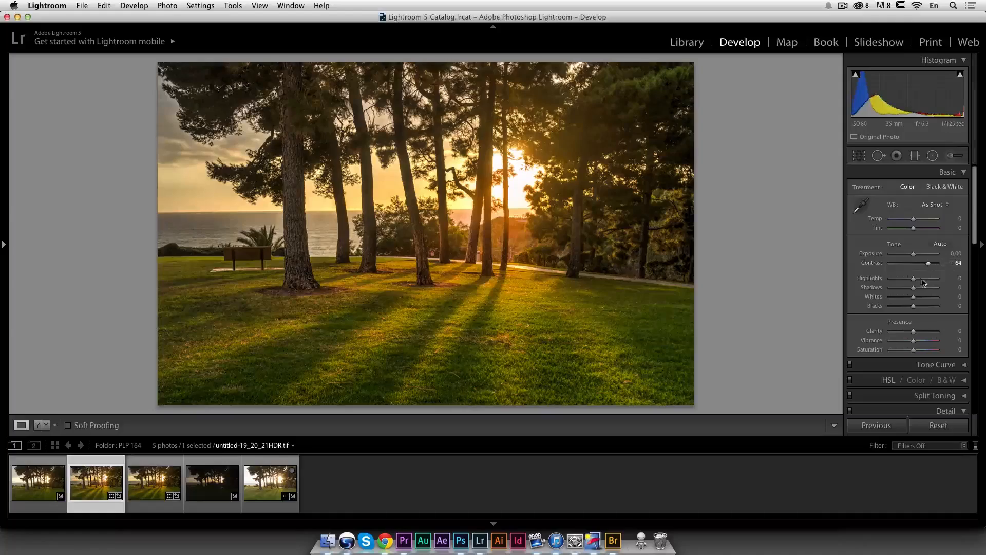
click(924, 331)
drag(924, 332, 915, 333)
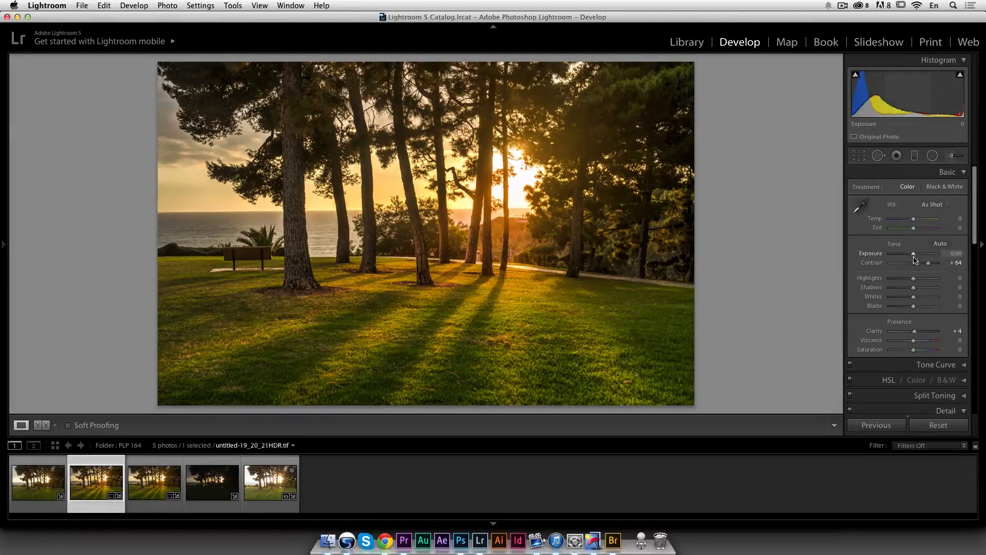
drag(915, 287, 926, 287)
drag(913, 254, 913, 255)
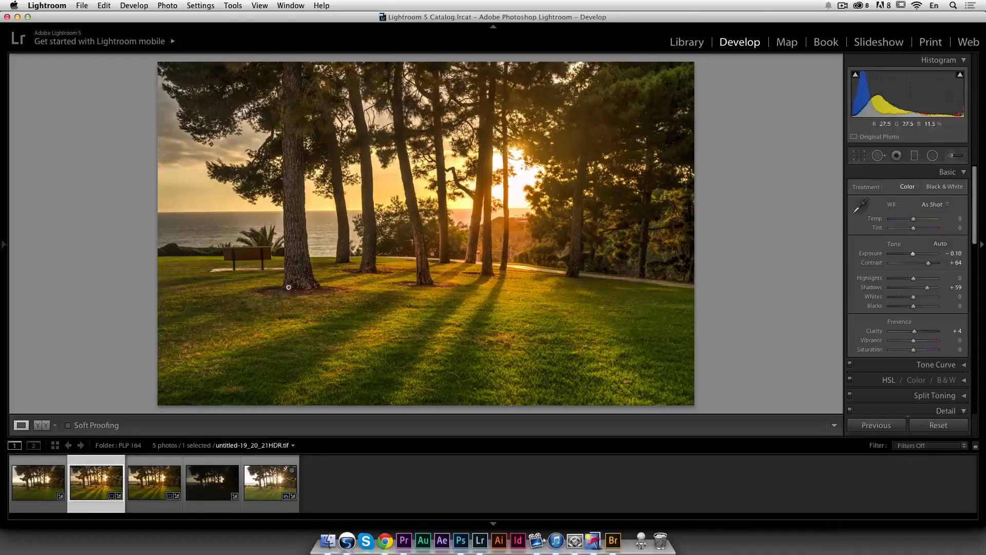
Step: Compare the two HDR versions by switching between them and zooming into the trees and sea detail
click(122, 484)
click(163, 478)
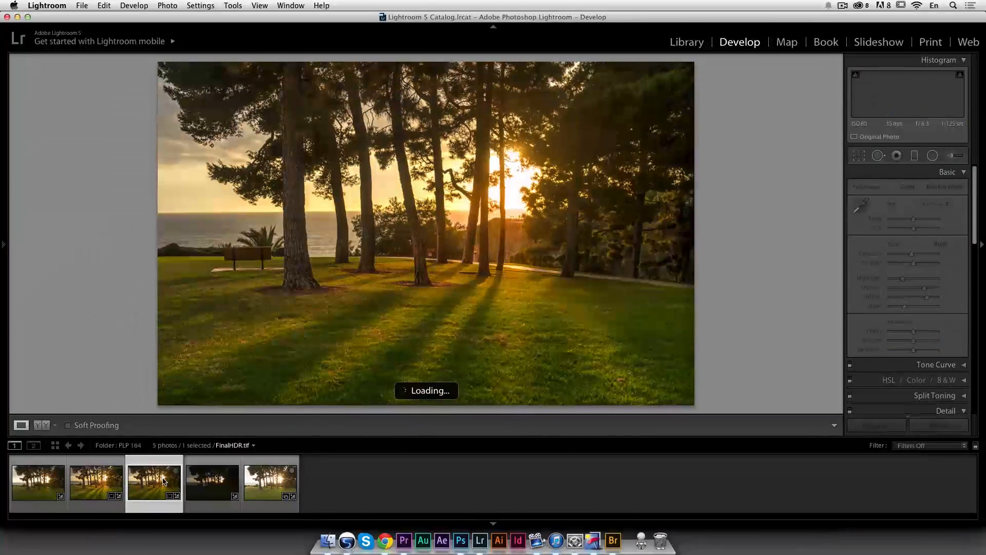
click(92, 478)
click(505, 185)
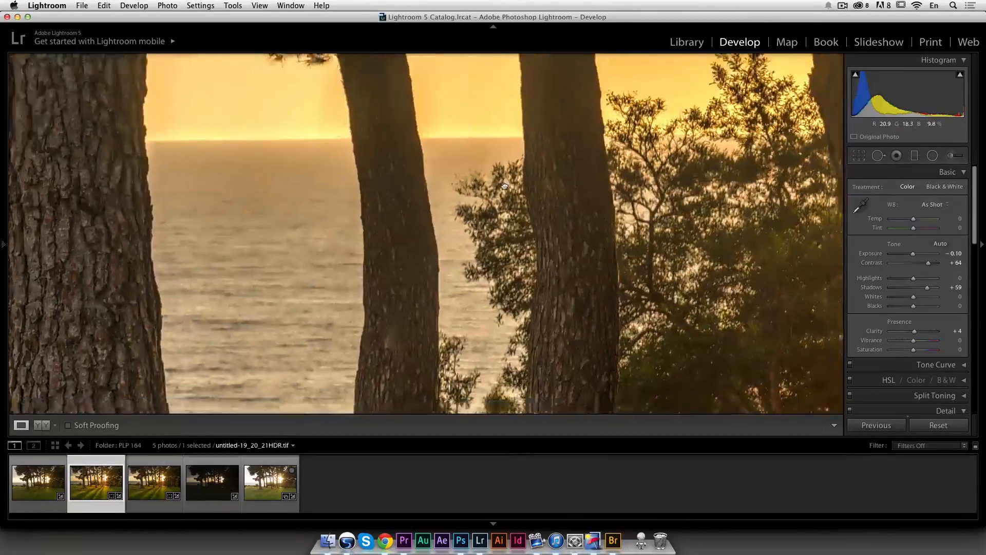
drag(504, 186, 459, 174)
click(563, 216)
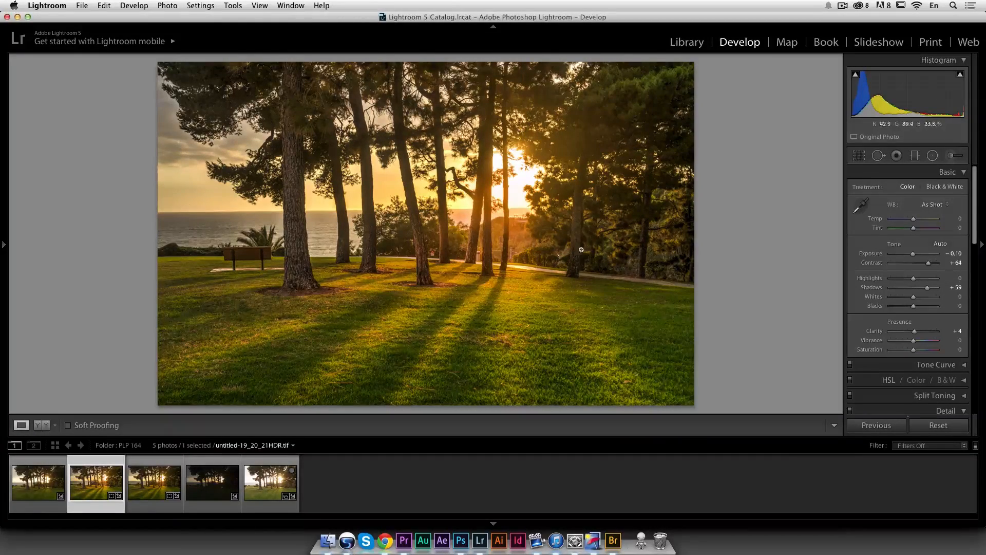
click(136, 480)
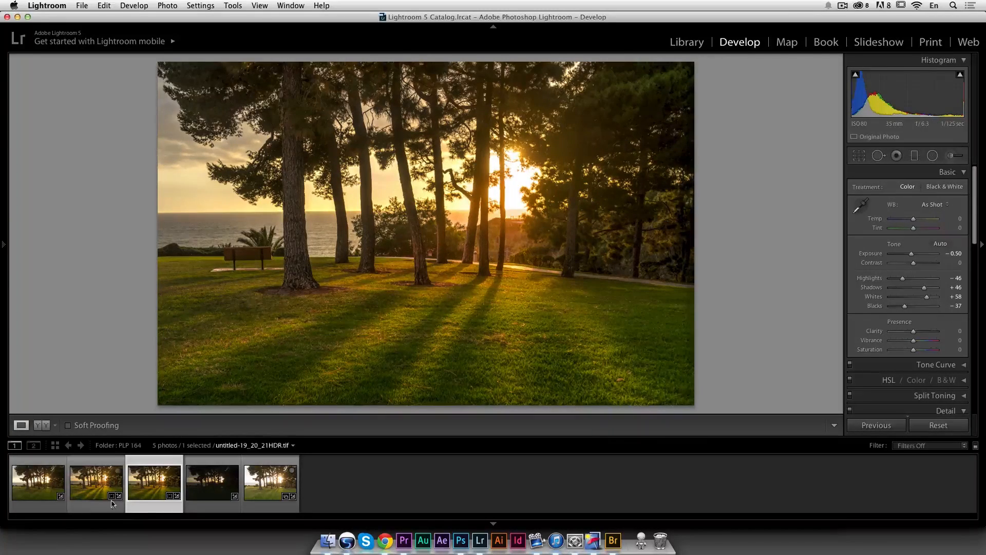
click(99, 483)
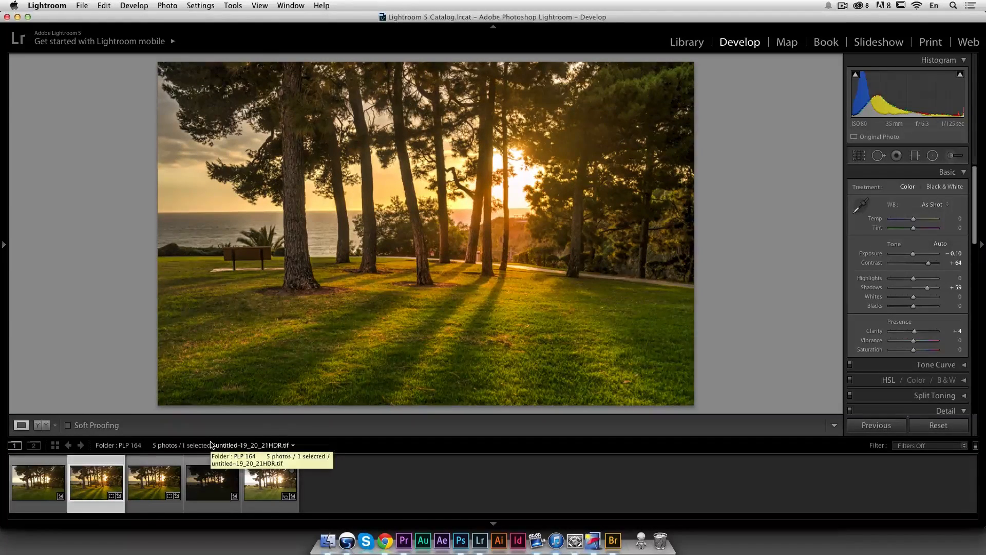
click(161, 481)
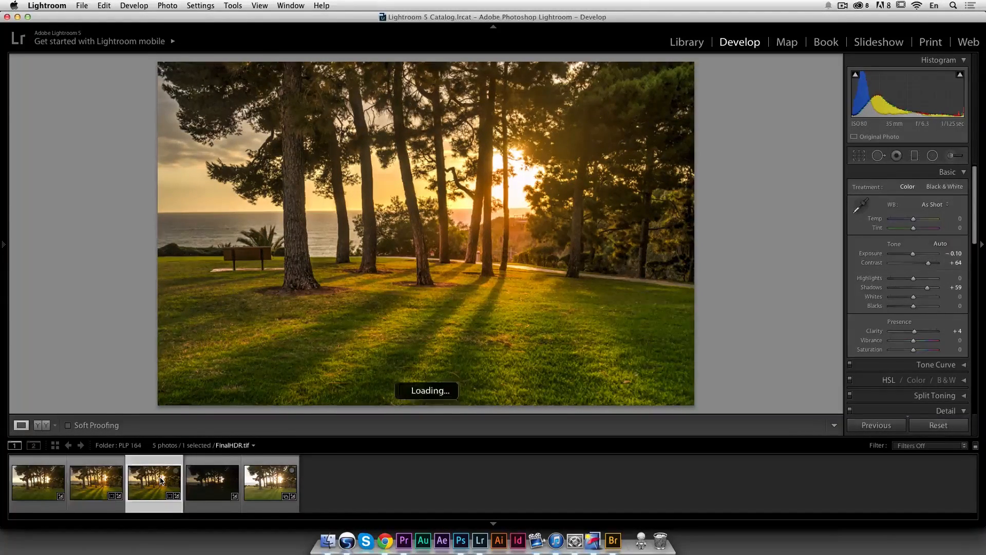